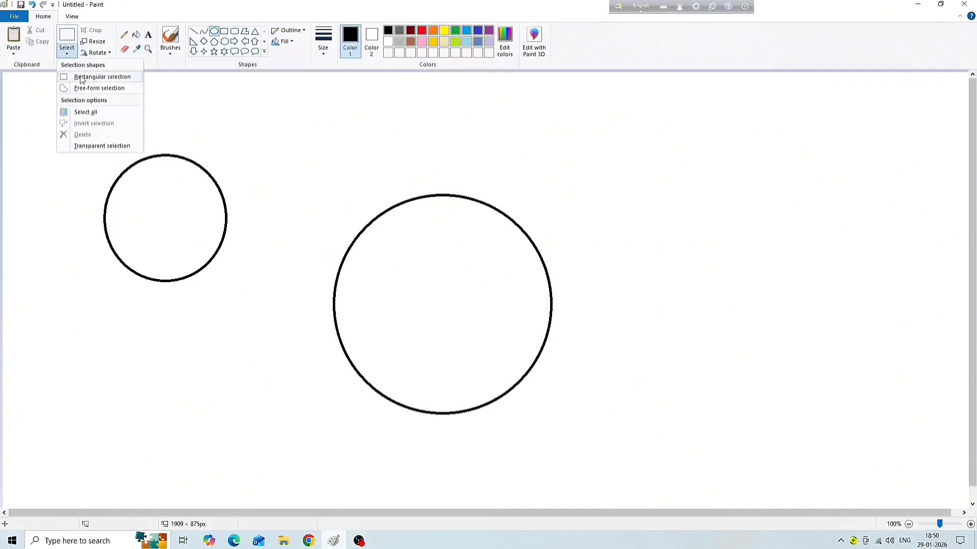
Step: Copy the small circle with a rectangular selection and move it, with transparent selection enabled, onto the large circle's upper-left edge as an ear
click(99, 81)
drag(82, 133, 250, 307)
right_click(166, 215)
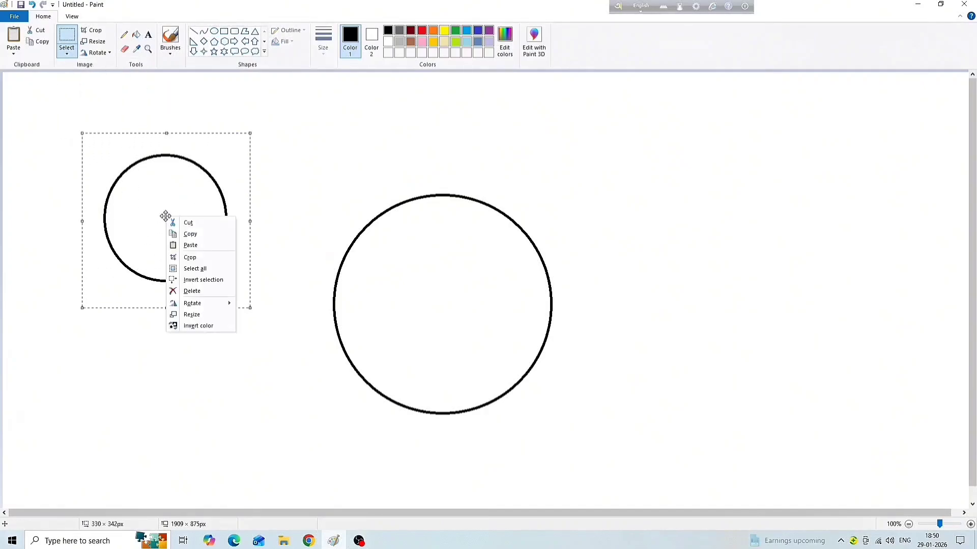
click(205, 239)
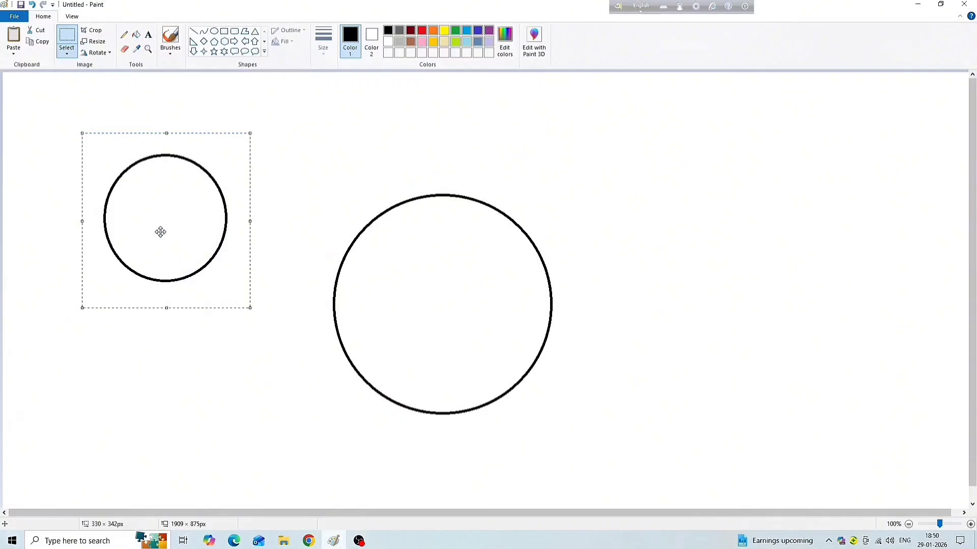
drag(159, 231, 340, 232)
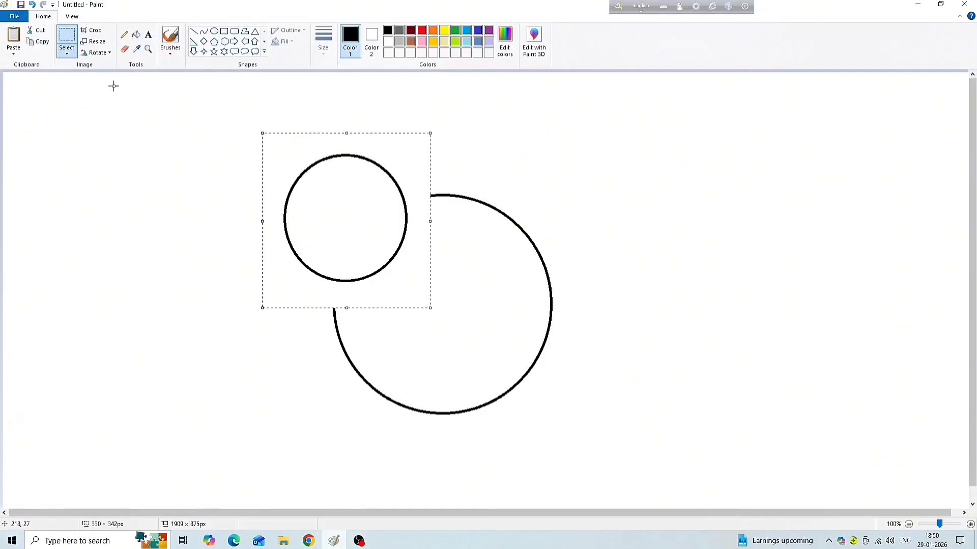
click(68, 55)
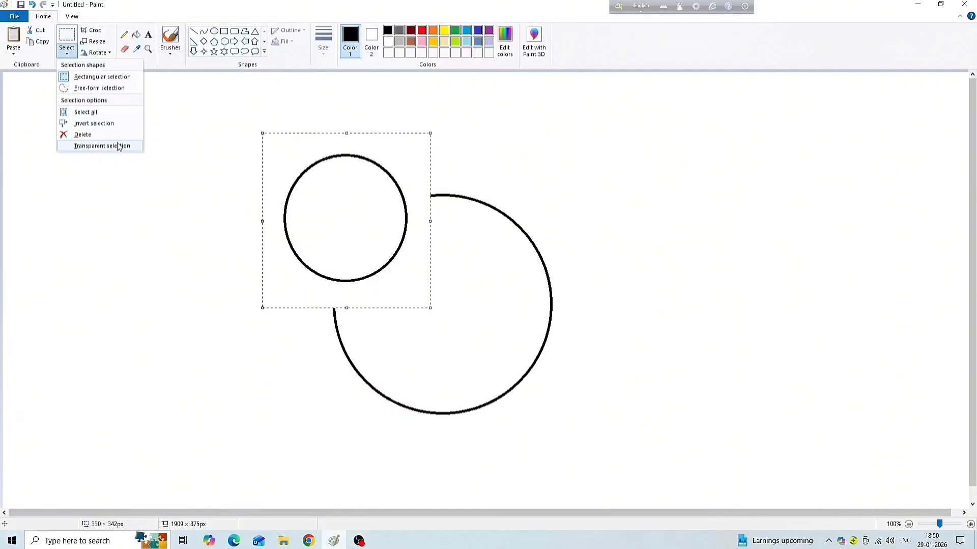
click(118, 146)
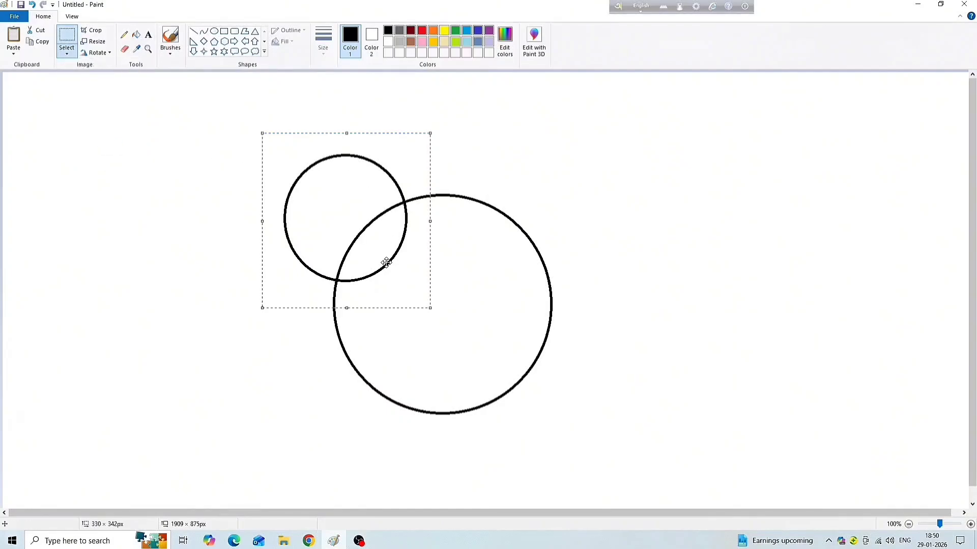
drag(335, 206, 345, 190)
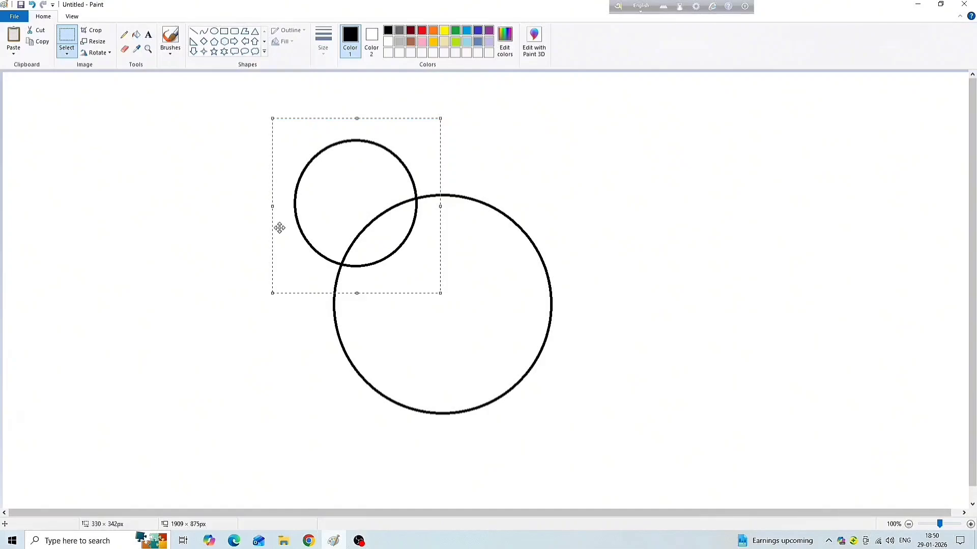
Step: Paste the copied circle and place it over the large circle's upper-right edge as the second ear
right_click(188, 212)
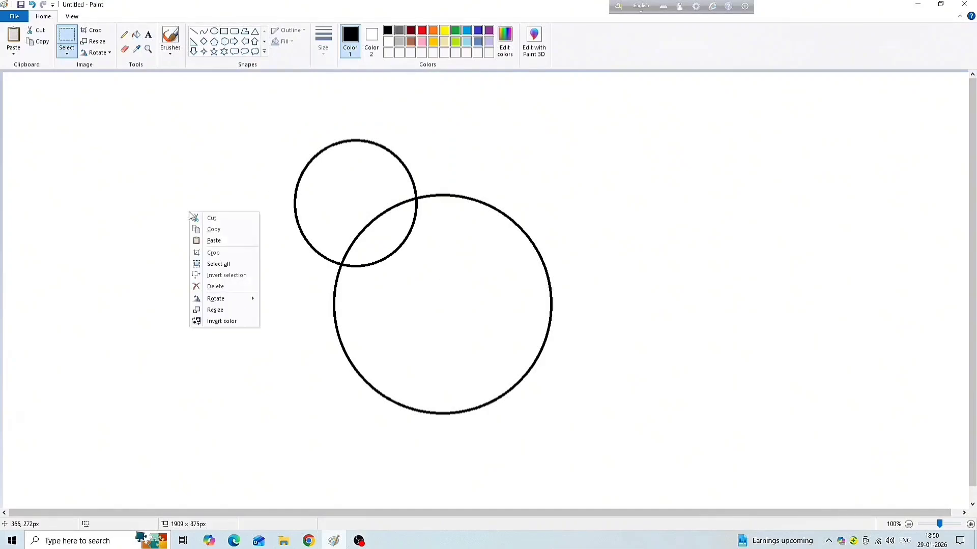
click(225, 241)
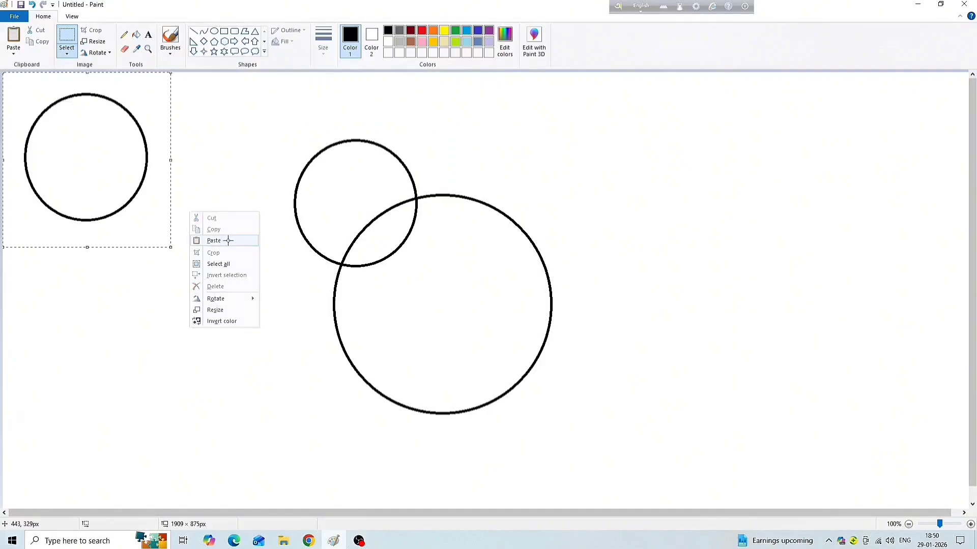
drag(94, 168, 527, 209)
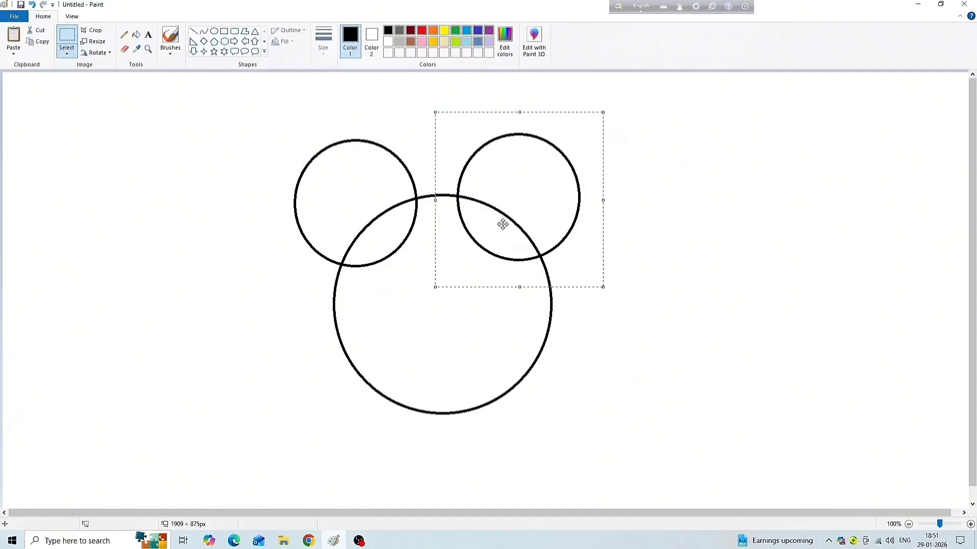
click(709, 274)
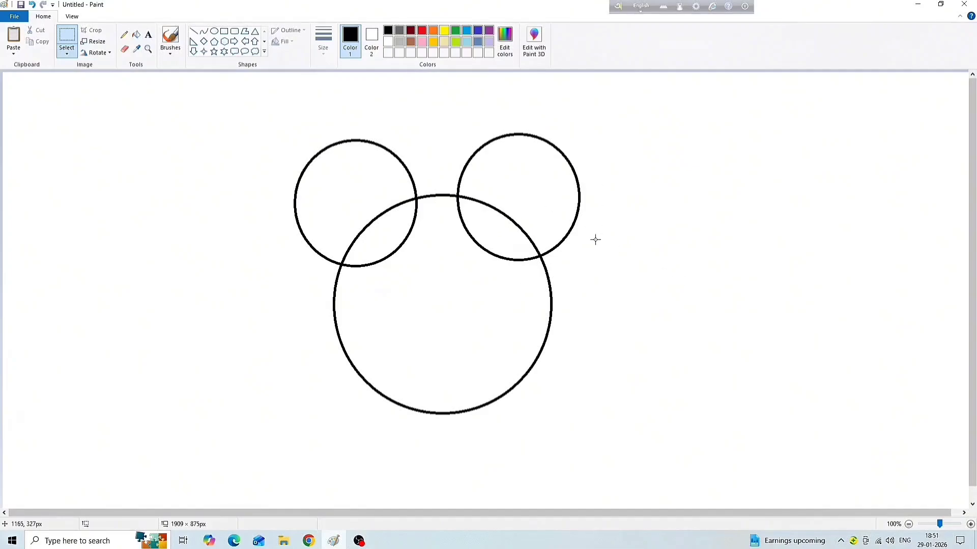
Step: Erase the arcs of both ear circles that lie inside the large head circle
click(125, 50)
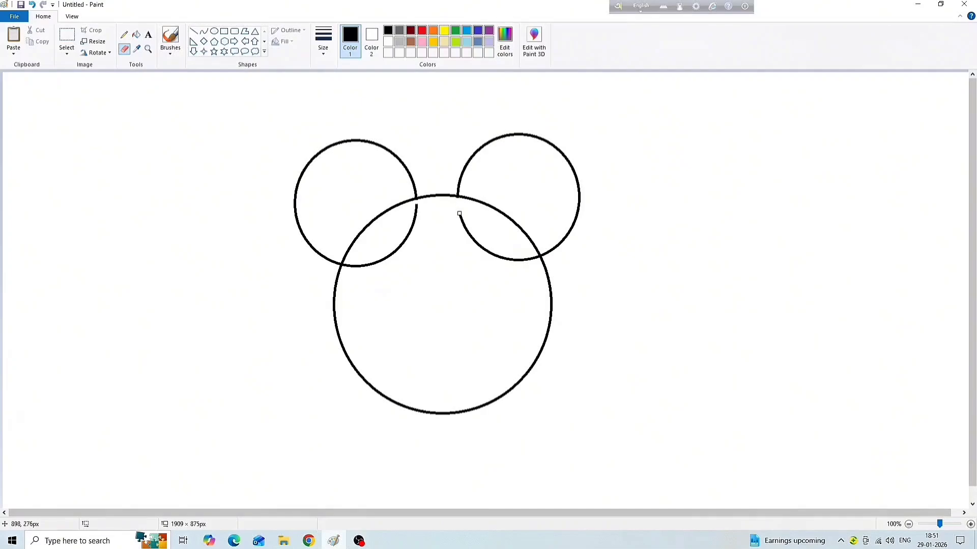
drag(464, 224, 527, 258)
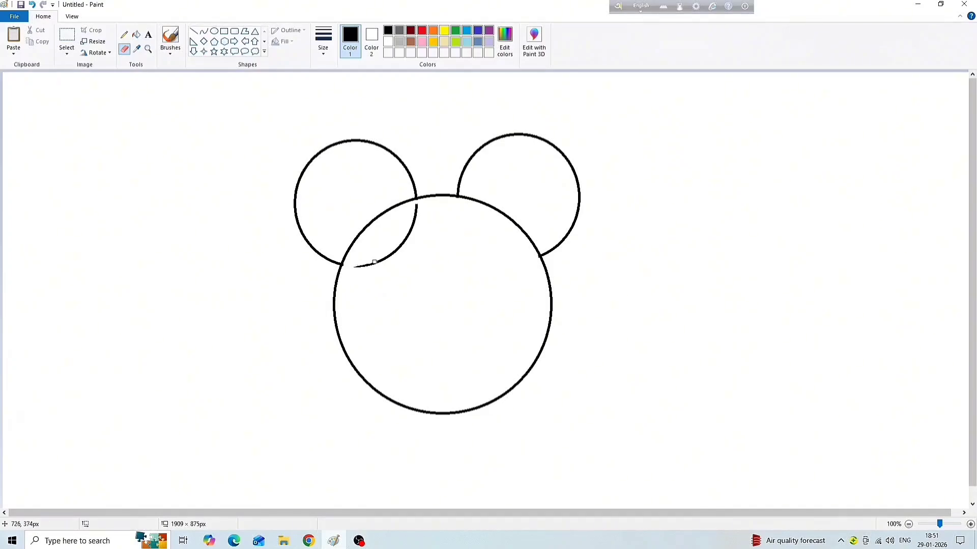
drag(374, 262, 413, 224)
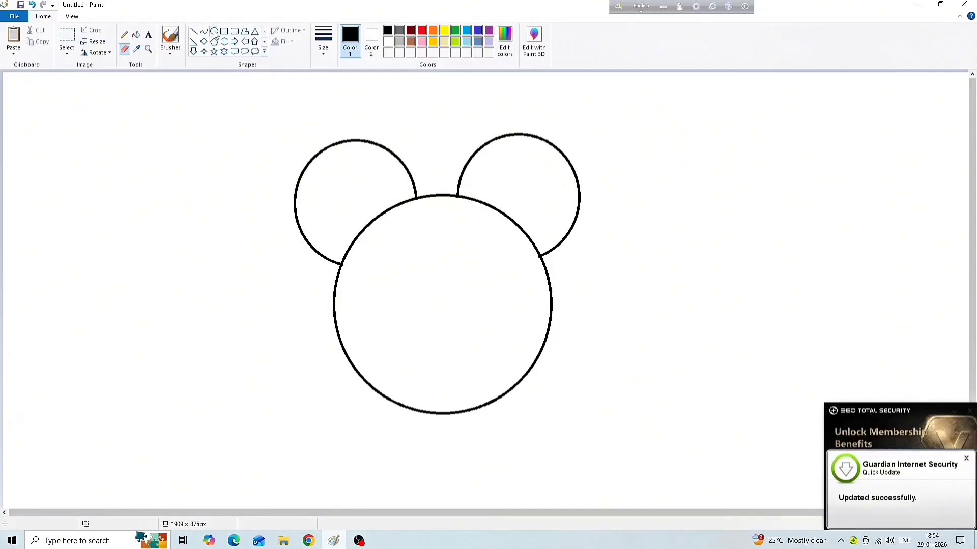
Step: Draw a tall vertical oval in the upper-left part of the head circle as the left eye
click(215, 32)
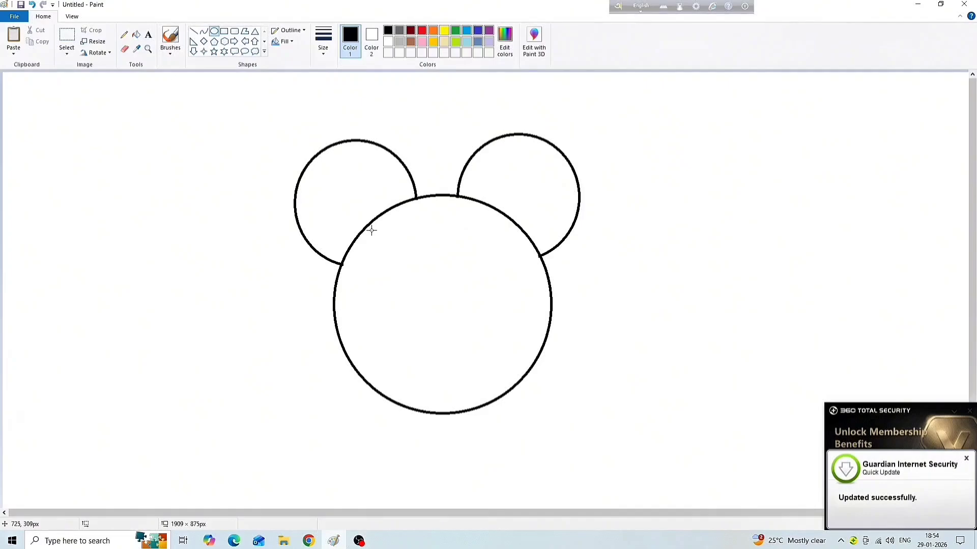
drag(372, 227, 442, 343)
drag(407, 301, 403, 292)
click(322, 234)
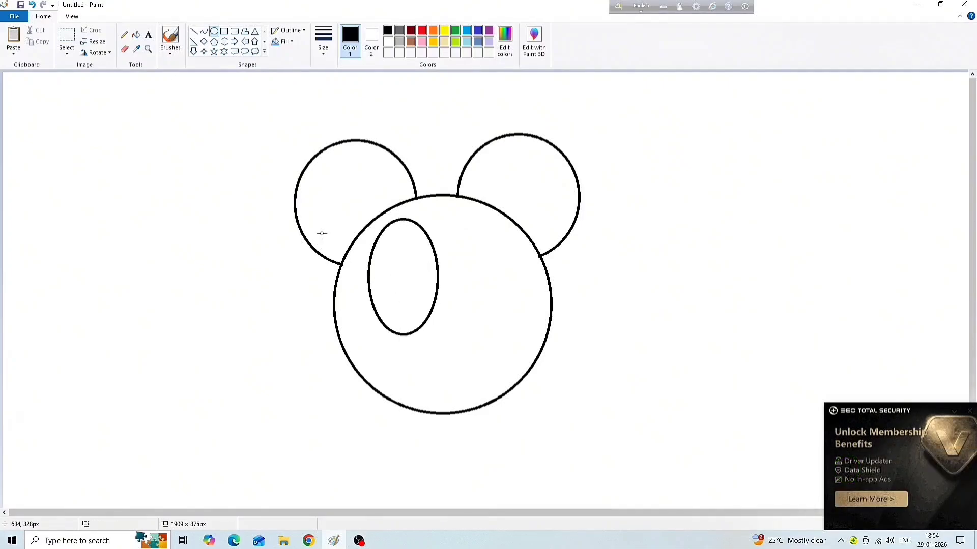
Step: Copy the left eye oval with a free-form selection and place the pasted copy directly beside it as the right eye
click(69, 53)
click(108, 90)
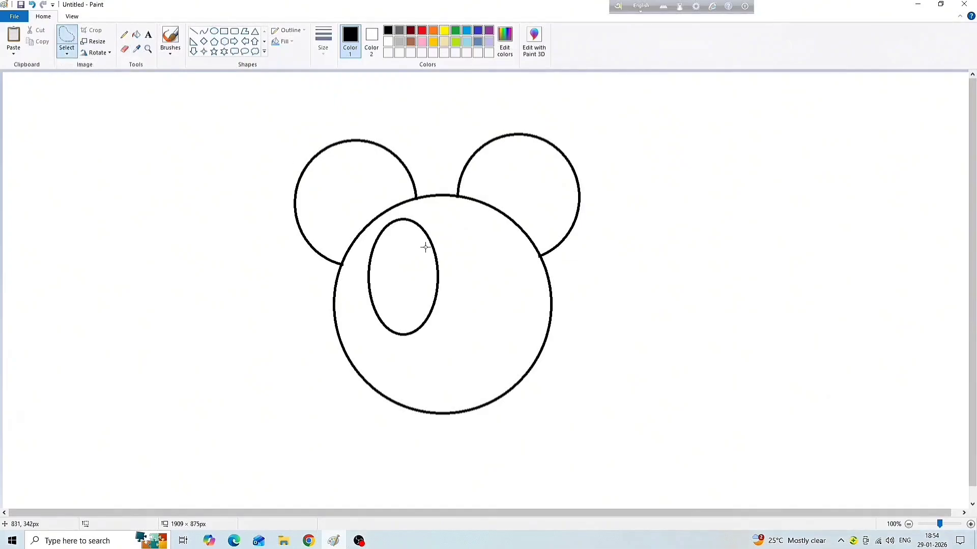
mouse_move(410, 208)
mouse_down()
mouse_move(388, 214)
mouse_move(363, 265)
mouse_move(360, 305)
mouse_move(394, 341)
mouse_move(442, 319)
mouse_move(449, 265)
mouse_move(437, 233)
mouse_move(410, 208)
mouse_up()
right_click(410, 248)
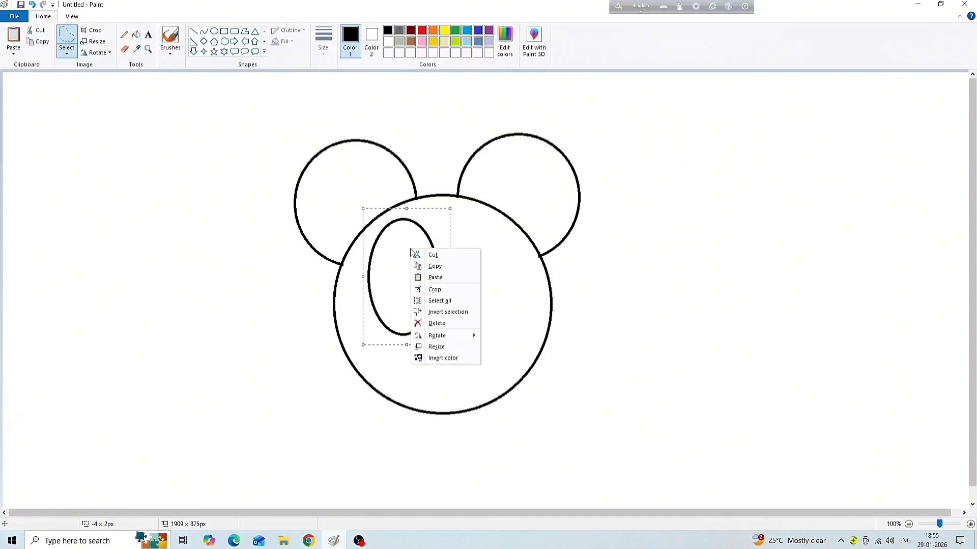
click(436, 271)
right_click(427, 269)
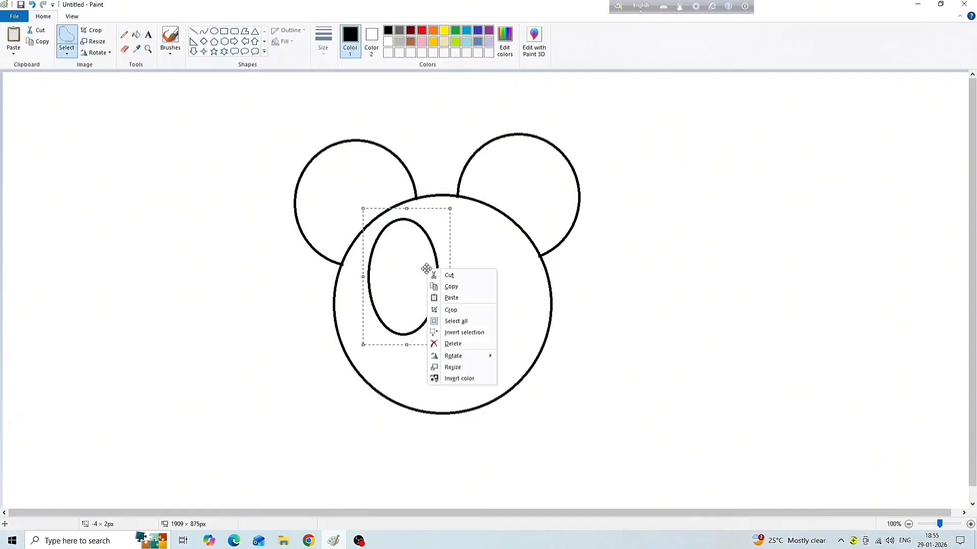
click(451, 298)
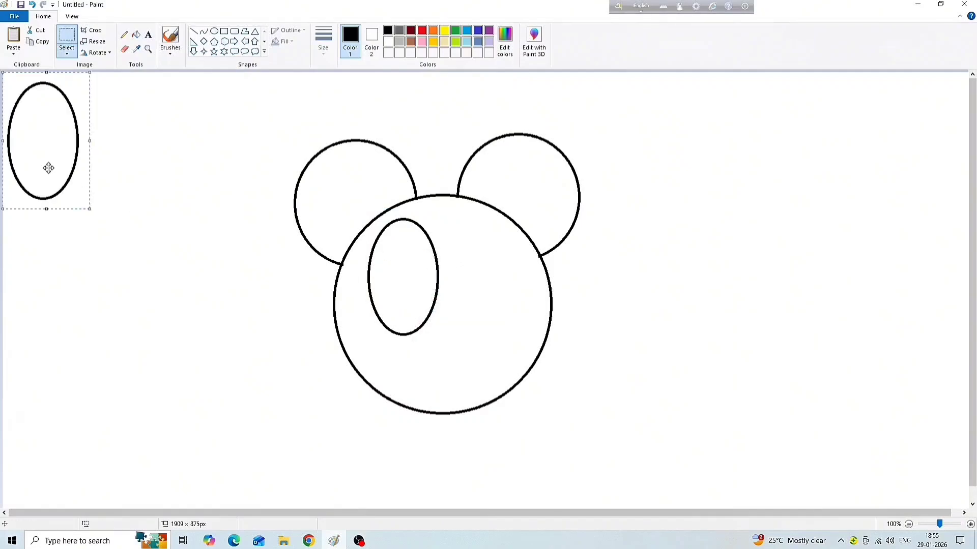
drag(48, 166, 481, 302)
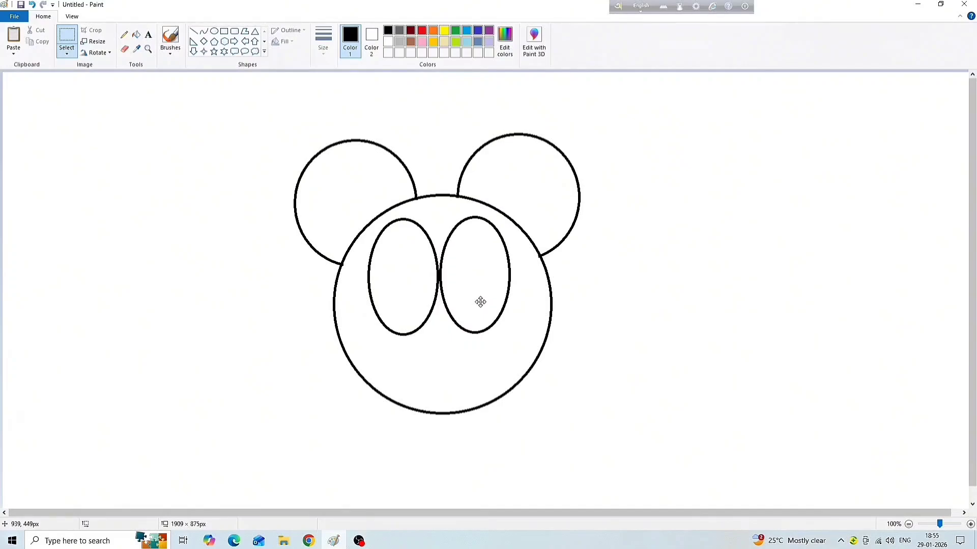
click(630, 272)
Step: Draw an outward-bulging cheek curve from the left eye's lower-left edge to below the head, and move it onto blank canvas left of the head
click(204, 34)
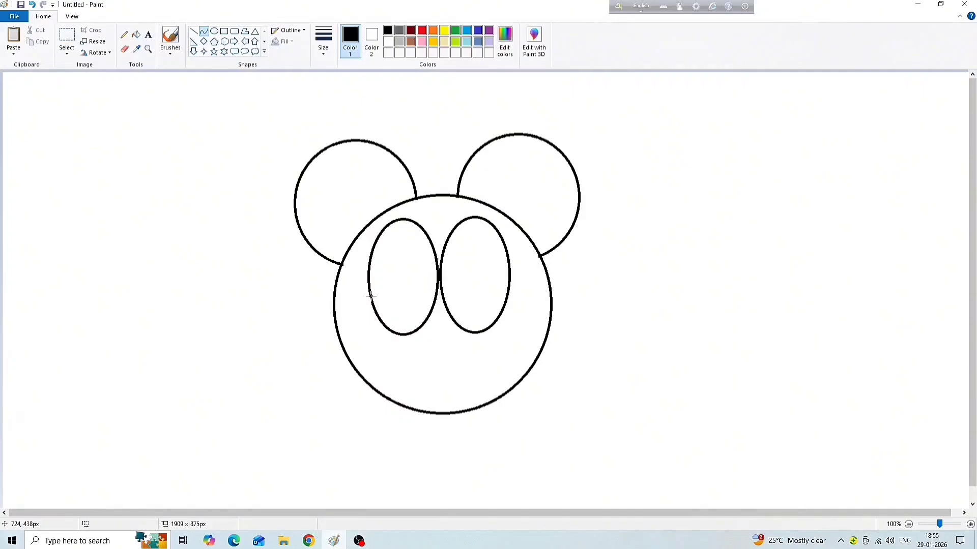
drag(371, 298, 425, 441)
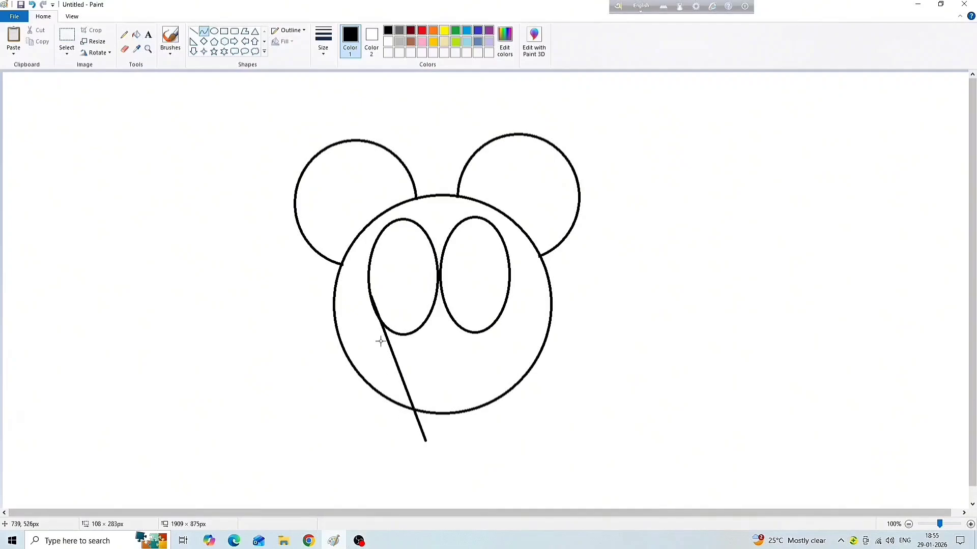
drag(386, 341, 289, 302)
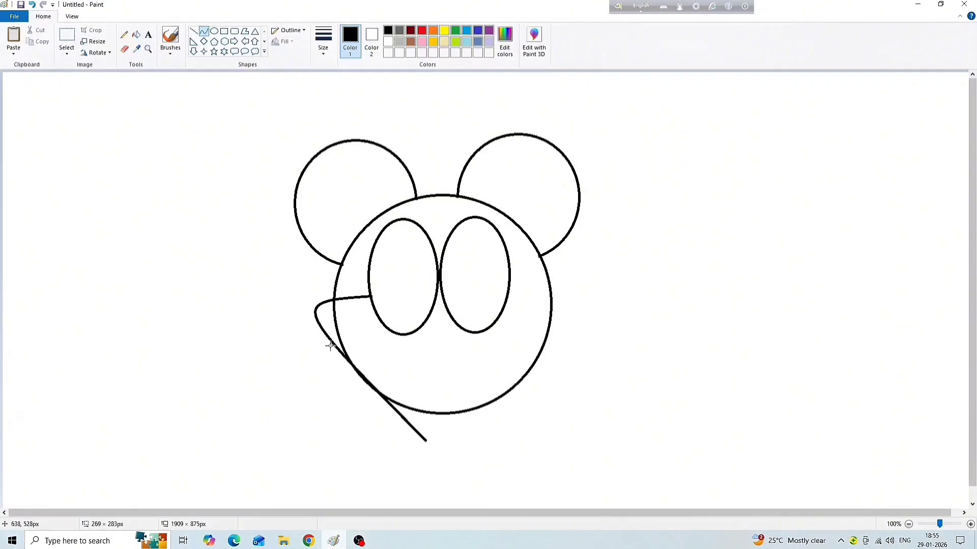
drag(380, 395, 295, 383)
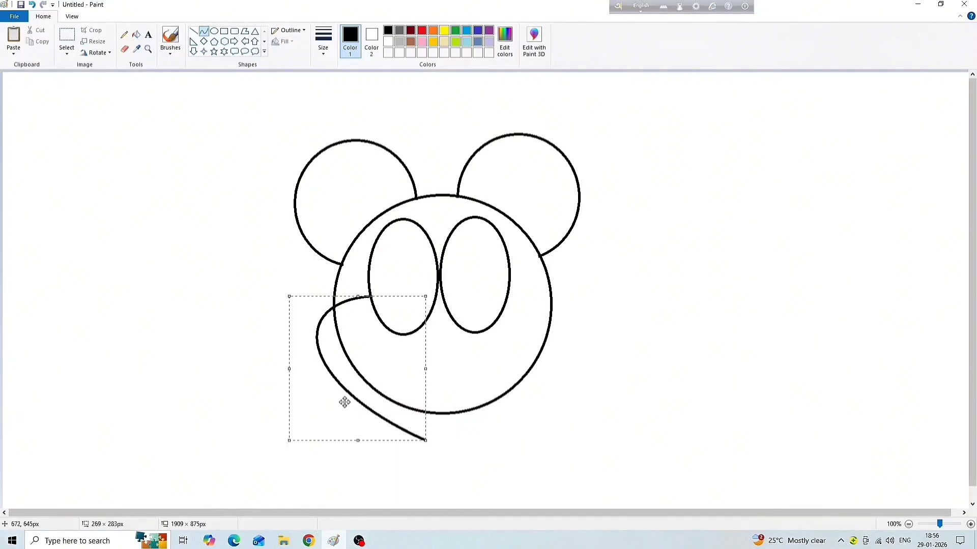
drag(353, 388, 174, 374)
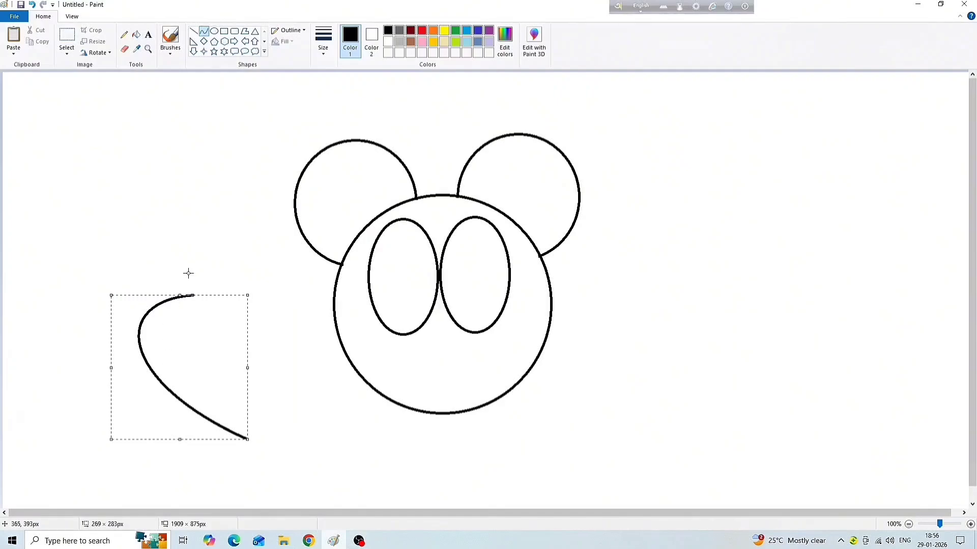
click(188, 273)
Step: Copy the cheek curve with a rectangular selection and move the original back to the left eye's lower-left edge
click(66, 55)
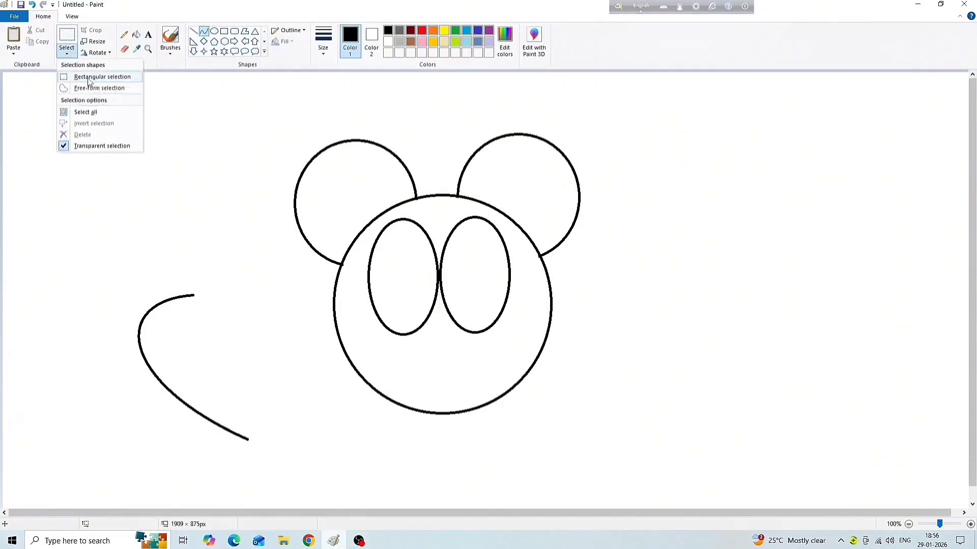
click(79, 78)
drag(115, 275, 281, 474)
right_click(201, 365)
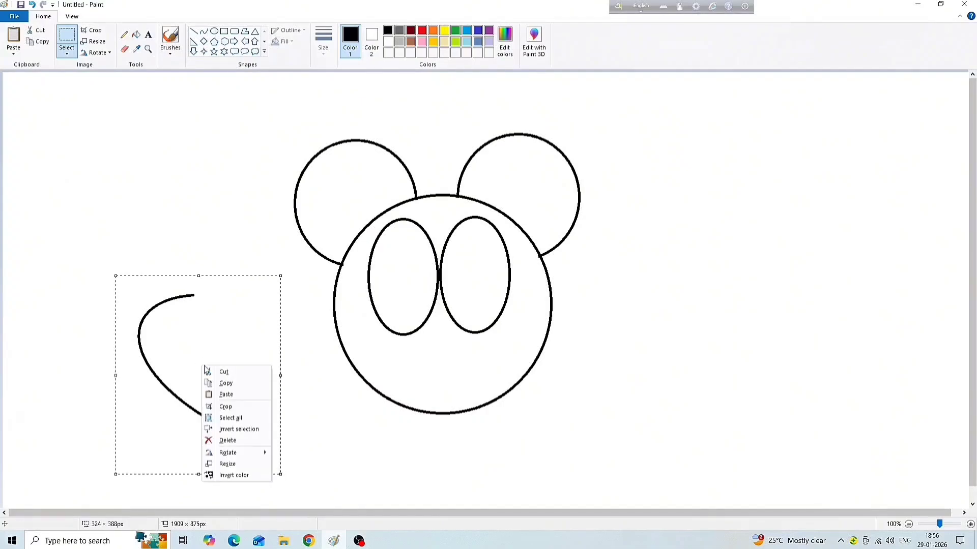
click(236, 386)
drag(178, 371, 353, 380)
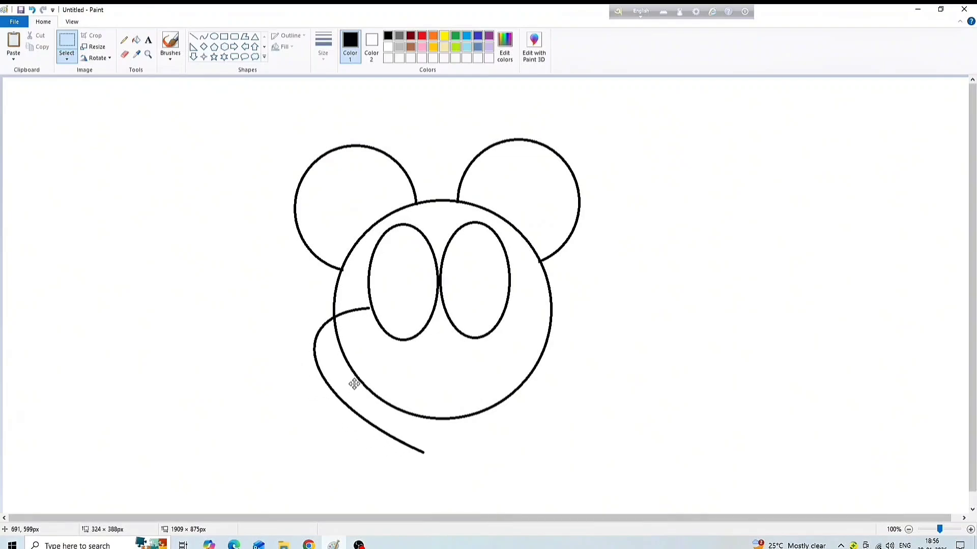
click(128, 112)
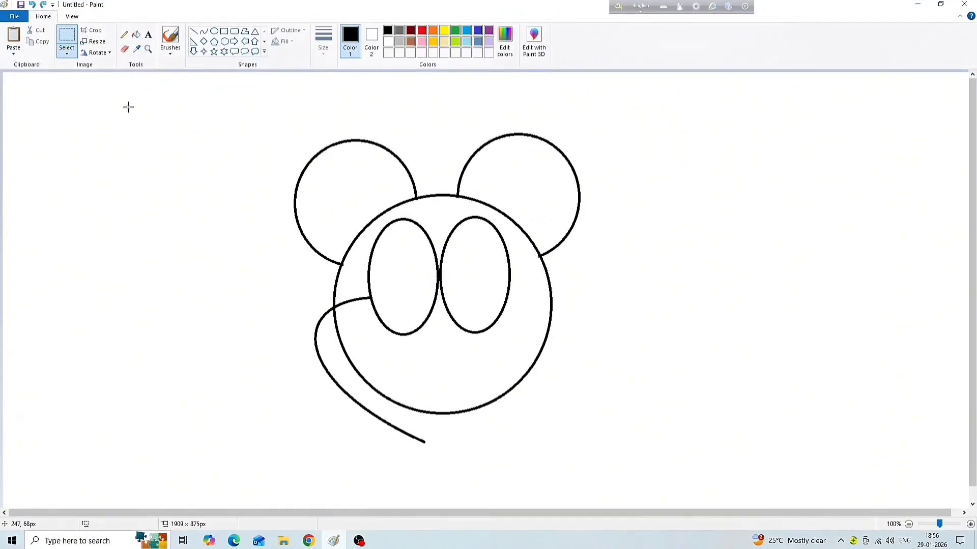
Step: Paste the cheek curve, flip it horizontally and attach it to the right eye's lower-right edge as the right cheek
right_click(175, 269)
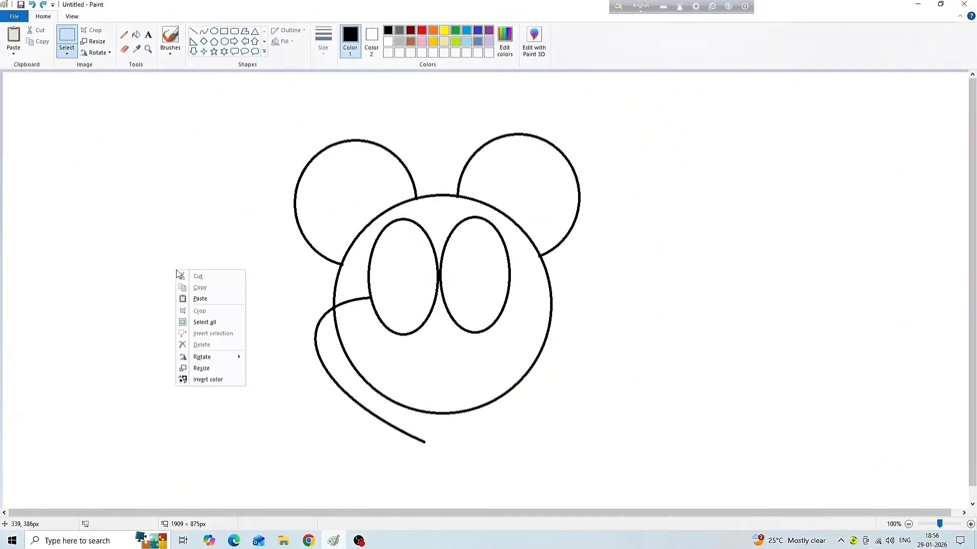
click(203, 301)
drag(118, 217, 243, 407)
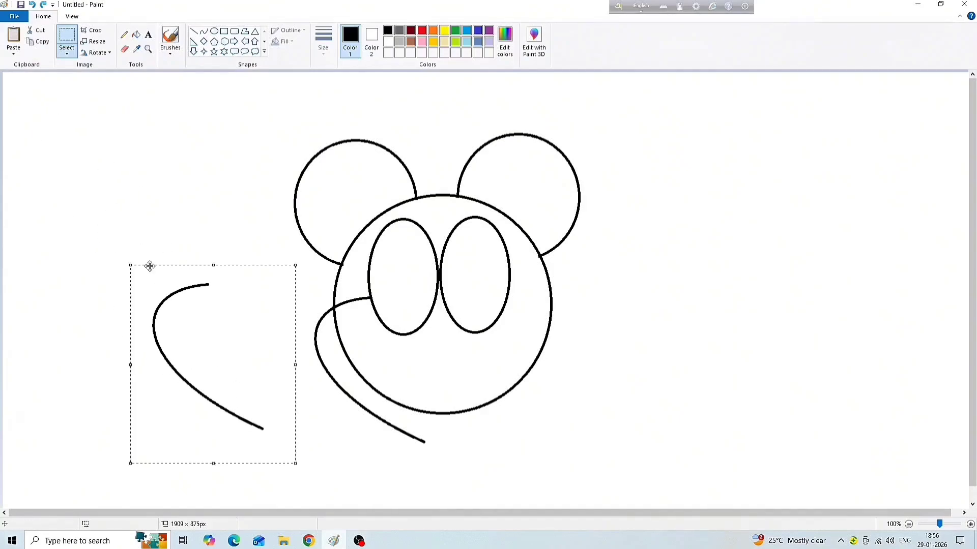
click(106, 54)
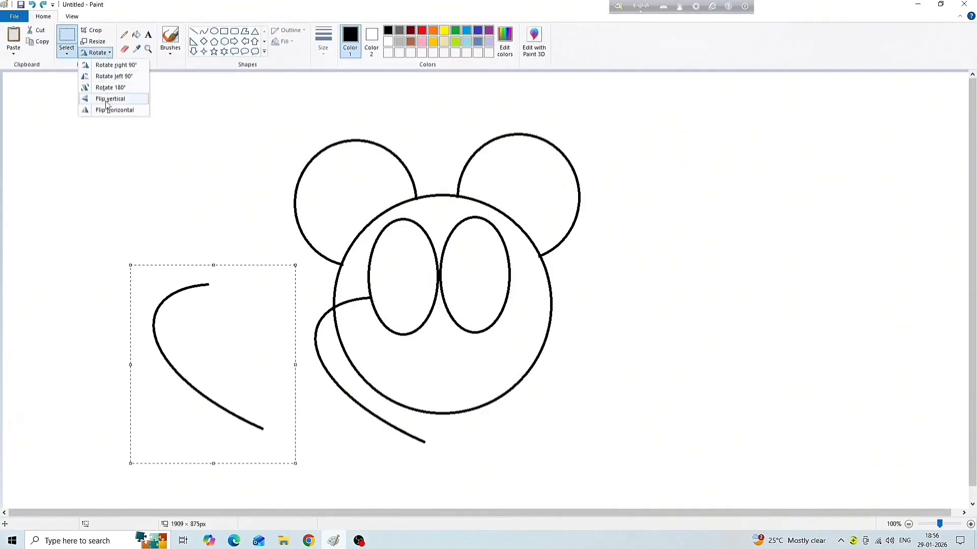
click(122, 110)
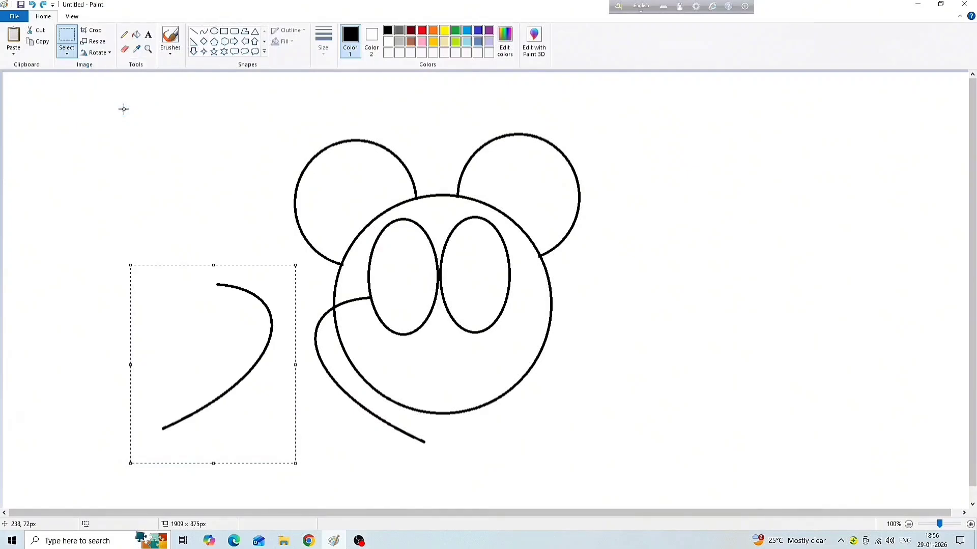
drag(257, 335, 547, 352)
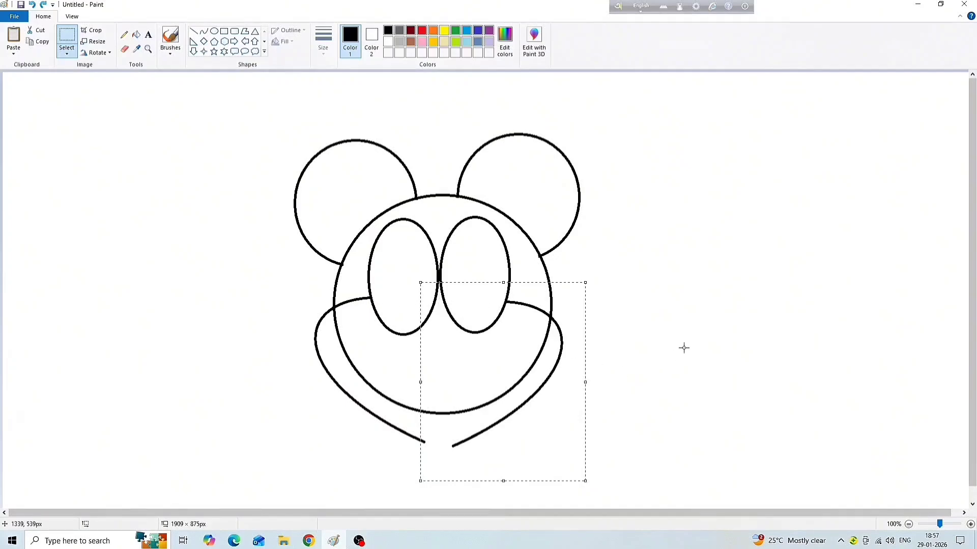
click(683, 348)
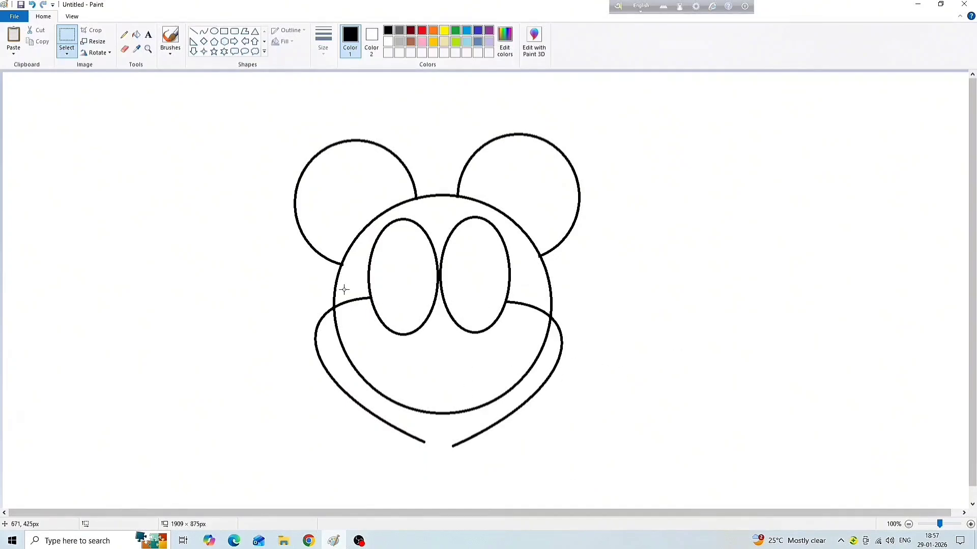
Step: Erase the lower halves of both eye ovals below the cheek curves' starting points, including the segment where the ovals meet
click(126, 50)
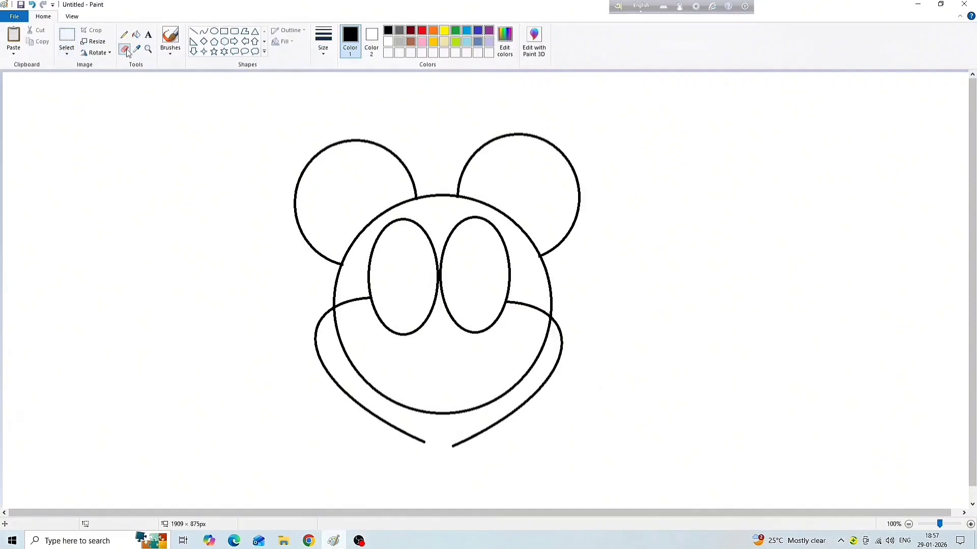
click(376, 306)
click(440, 280)
mouse_move(500, 310)
mouse_down()
mouse_move(495, 344)
mouse_move(479, 339)
mouse_move(443, 292)
mouse_move(420, 321)
mouse_move(391, 329)
mouse_move(375, 318)
mouse_move(423, 337)
mouse_move(437, 309)
mouse_move(458, 321)
mouse_move(500, 319)
mouse_move(460, 333)
mouse_up()
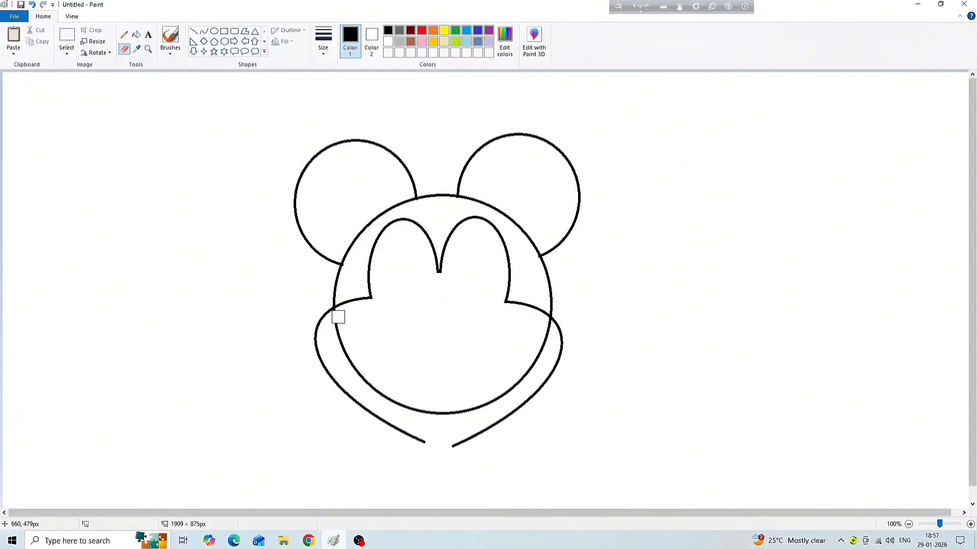
Step: Erase the head circle's lower arc inside the cheeks and trim the lower ends of both cheek curves
click(338, 318)
drag(544, 327, 540, 338)
mouse_move(545, 344)
mouse_down()
mouse_move(519, 386)
mouse_move(457, 410)
mouse_move(414, 410)
mouse_move(387, 399)
mouse_move(351, 358)
mouse_move(341, 326)
mouse_move(370, 389)
mouse_move(447, 427)
mouse_move(449, 457)
mouse_move(437, 456)
mouse_move(461, 455)
mouse_move(448, 448)
mouse_move(458, 442)
mouse_move(440, 456)
mouse_move(414, 438)
mouse_move(463, 437)
mouse_up()
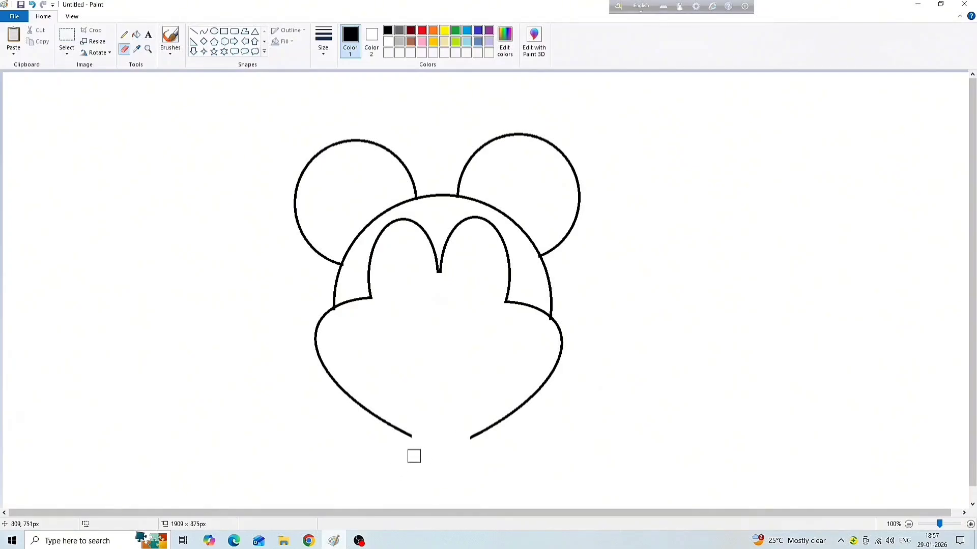
Step: Draw a narrow upright oval for the inner eye and place it on blank canvas left of the head
click(215, 32)
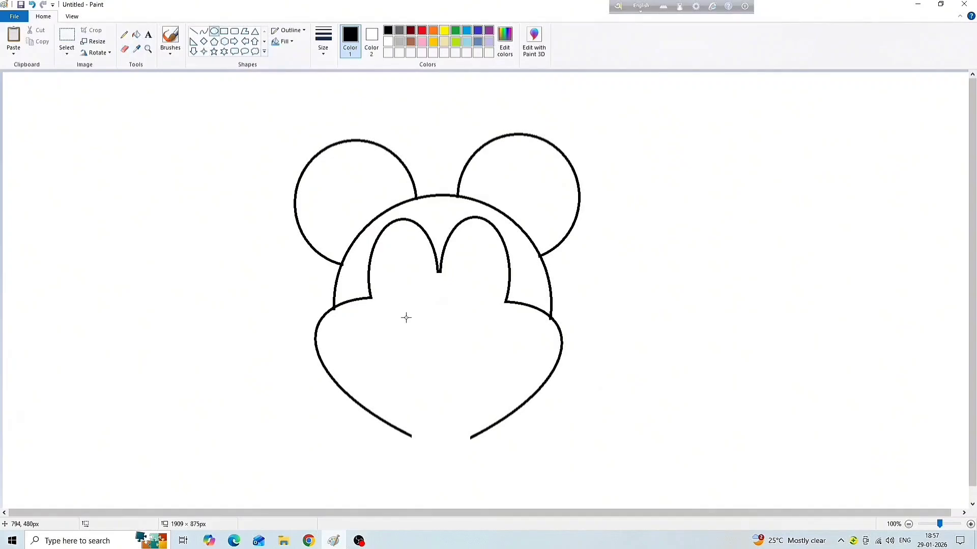
drag(389, 242, 438, 342)
mouse_move(414, 310)
mouse_down()
mouse_move(403, 283)
mouse_move(401, 303)
mouse_move(215, 318)
mouse_up()
click(201, 221)
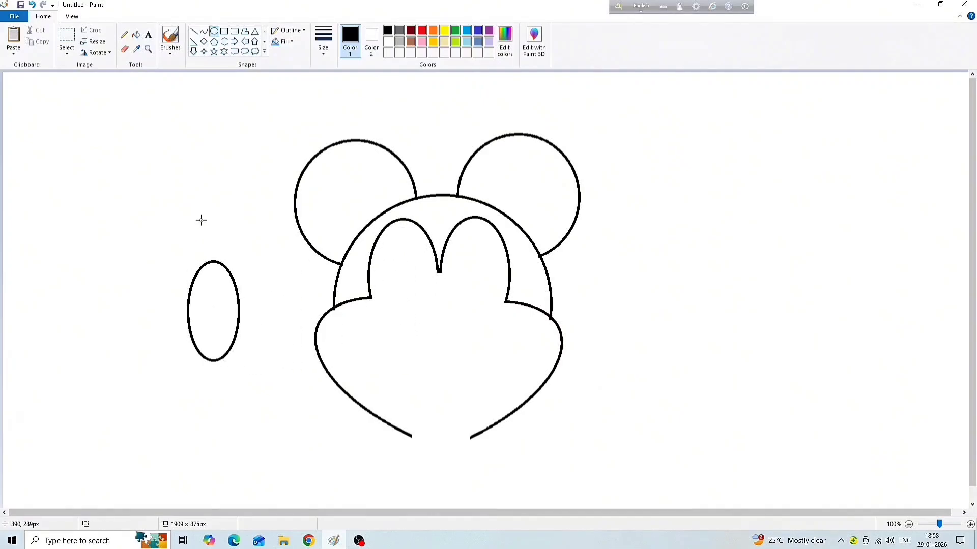
Step: Copy the inner eye oval with a rectangular selection and move the original inside the left eye outline
click(66, 49)
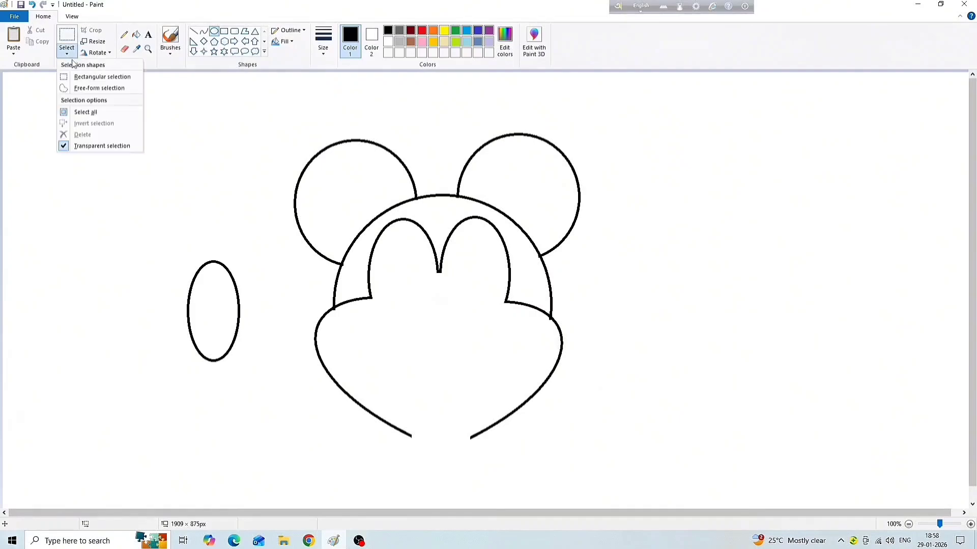
click(97, 78)
drag(170, 240, 259, 387)
right_click(218, 303)
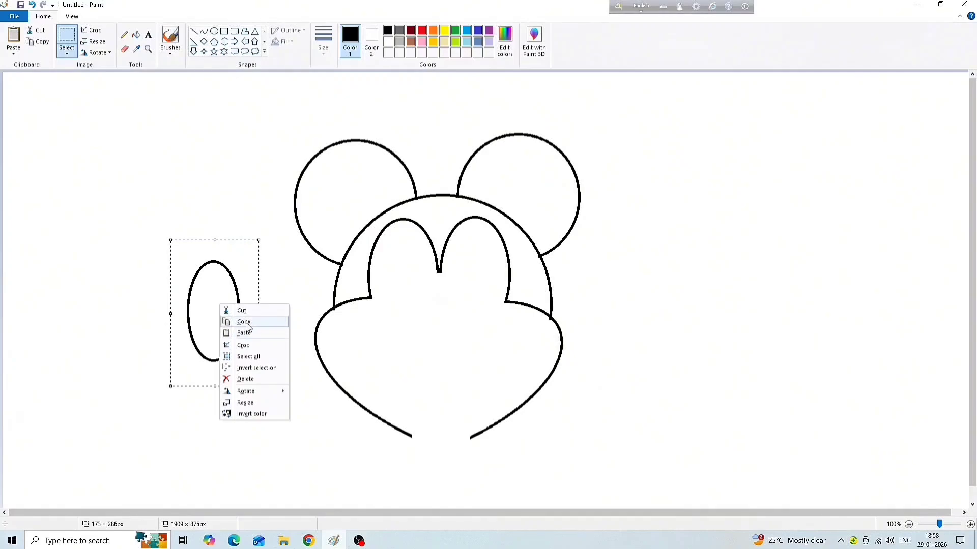
click(227, 323)
drag(225, 316, 398, 283)
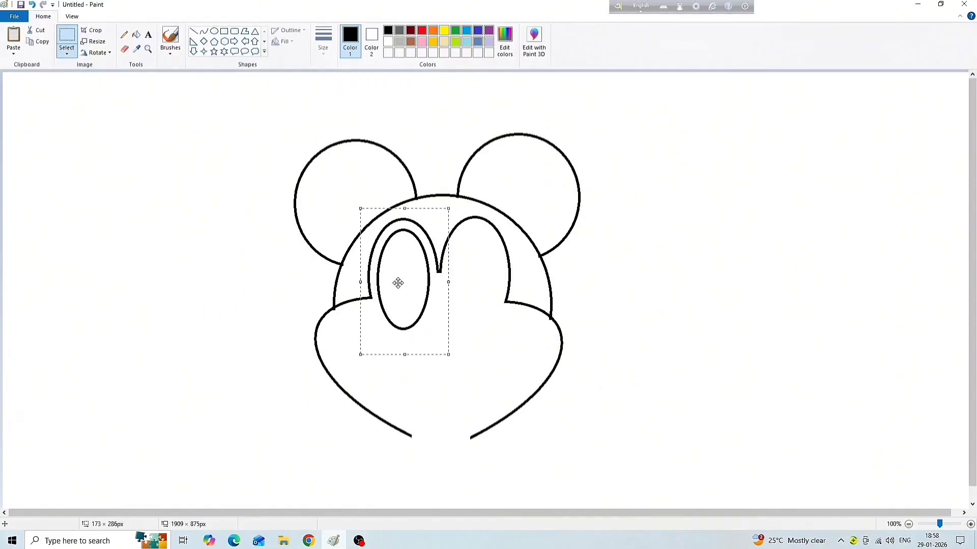
Step: Paste the inner eye oval and place the copy inside the right eye outline
right_click(239, 292)
click(276, 320)
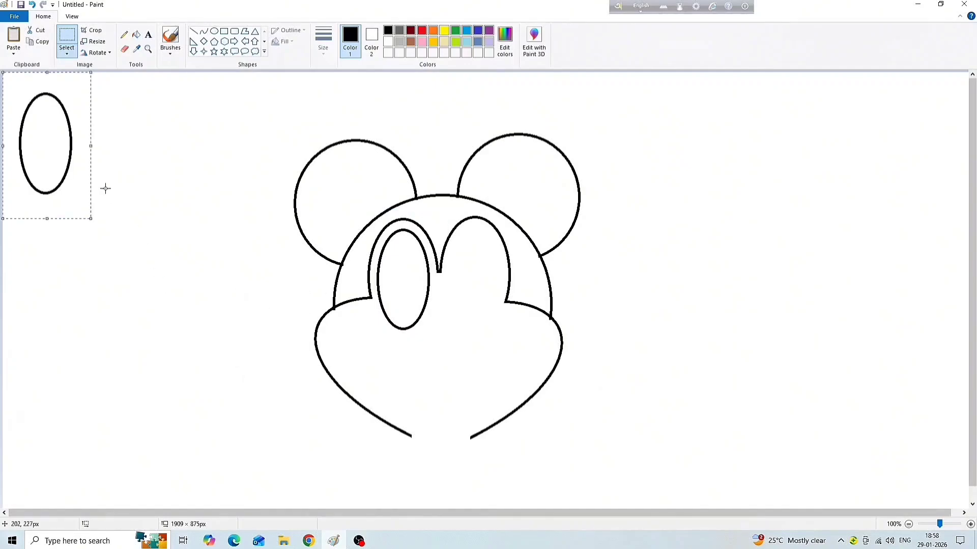
drag(76, 153, 481, 286)
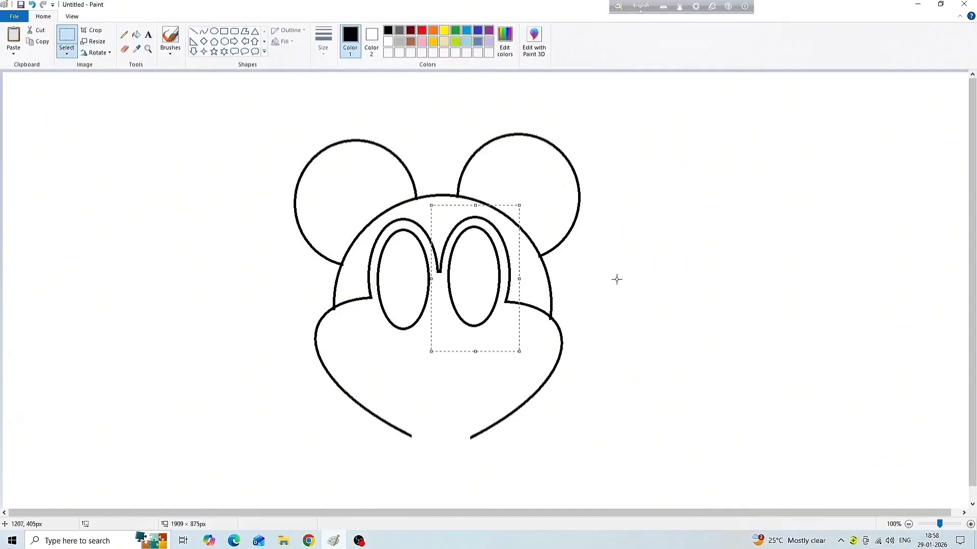
click(579, 280)
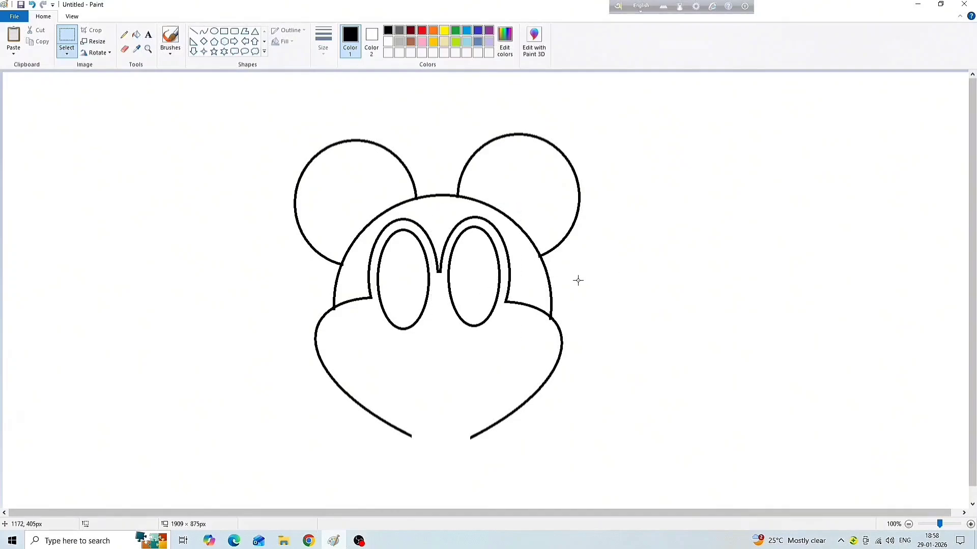
Step: Draw a small upright pupil oval and place it on blank canvas left of the head
click(214, 31)
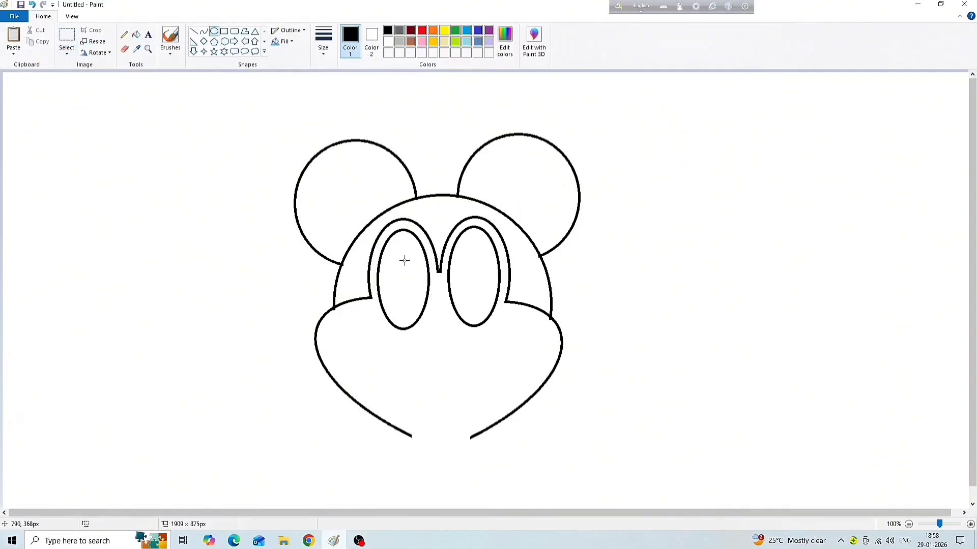
mouse_move(399, 260)
mouse_down()
mouse_move(427, 316)
mouse_move(418, 292)
mouse_move(223, 288)
mouse_up()
click(216, 229)
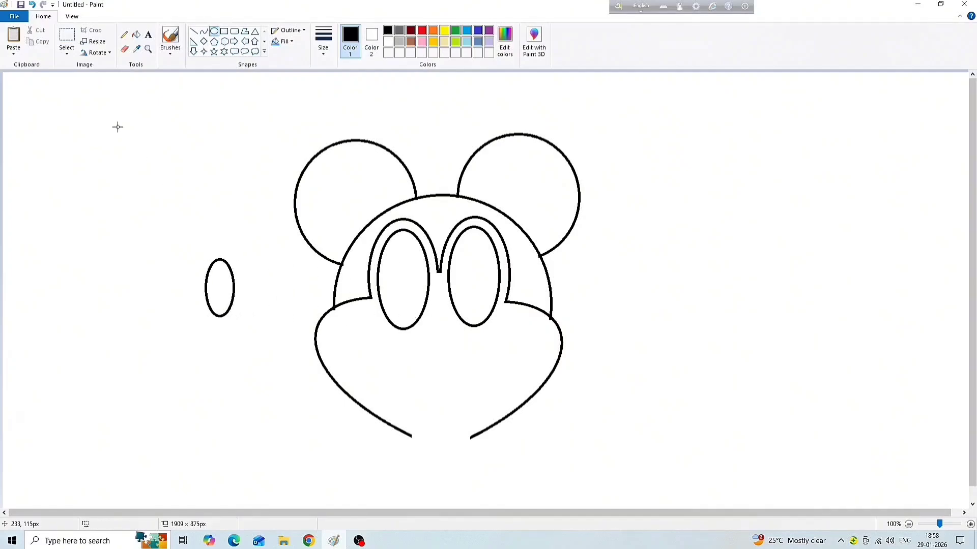
Step: Copy the pupil oval with a rectangular selection and move the original against the left inner eye's right edge
click(67, 51)
click(87, 77)
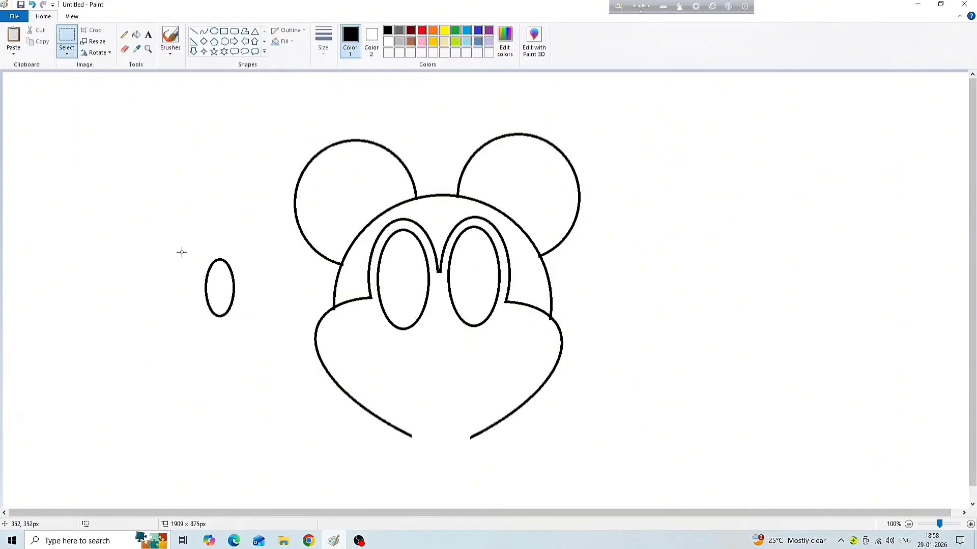
drag(192, 251, 261, 329)
right_click(216, 294)
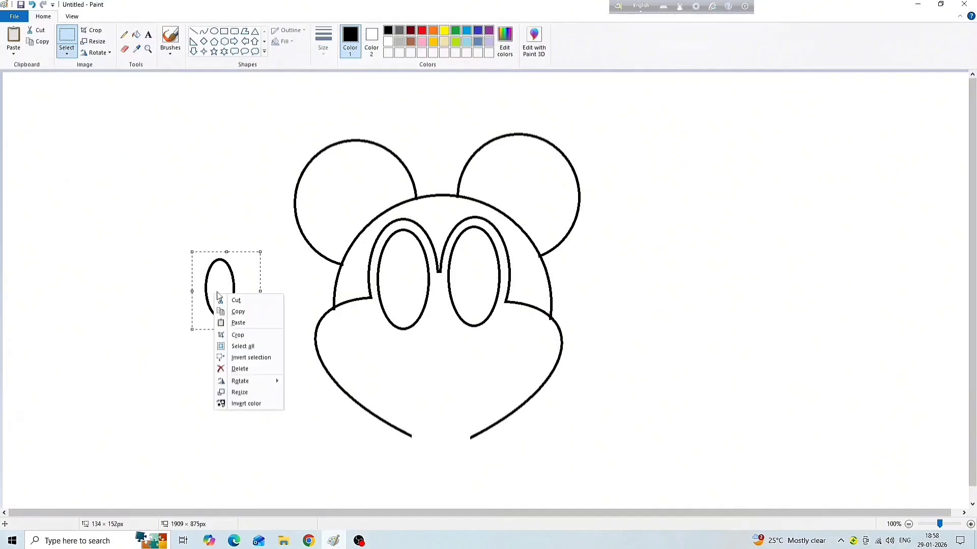
click(255, 315)
drag(219, 286, 410, 286)
click(255, 266)
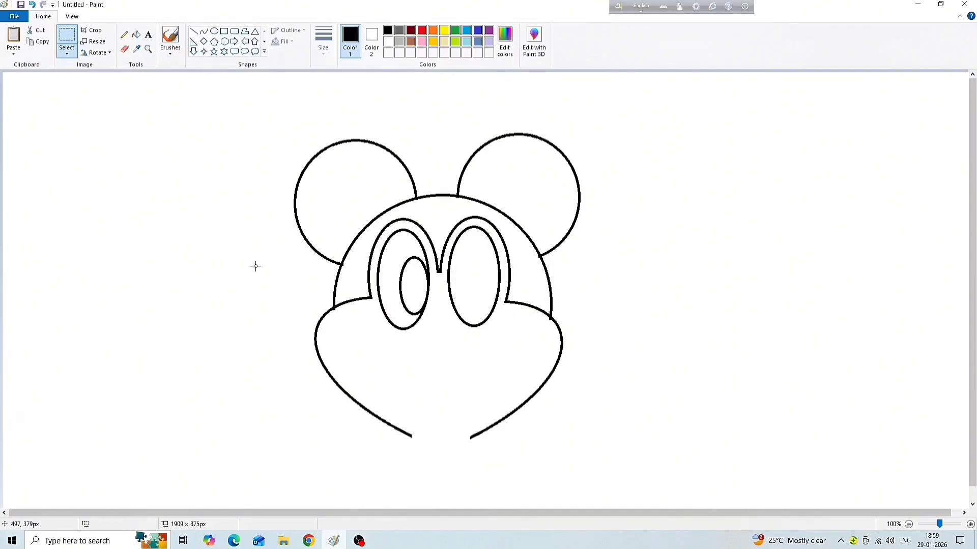
Step: Paste the pupil oval and place the copy against the right inner eye's right edge
right_click(257, 267)
click(292, 296)
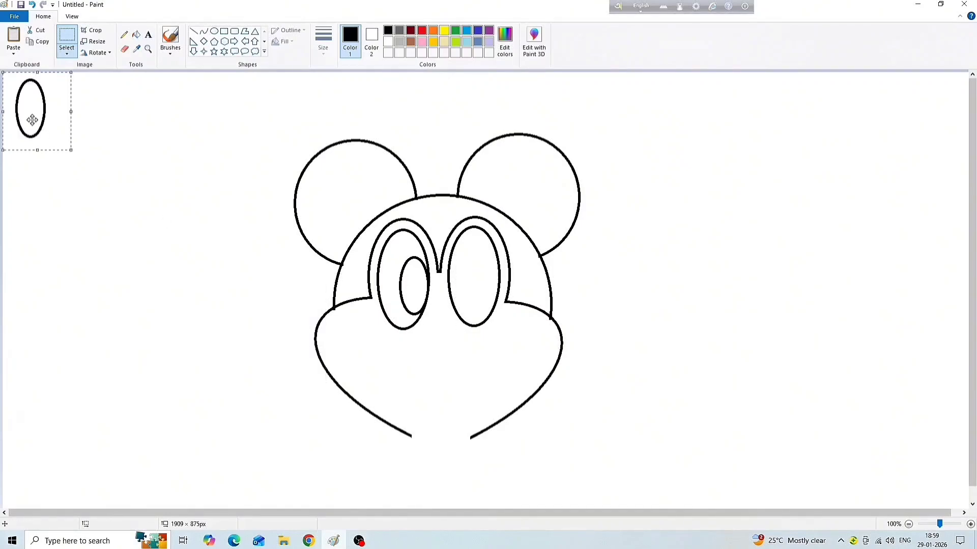
drag(31, 120, 485, 296)
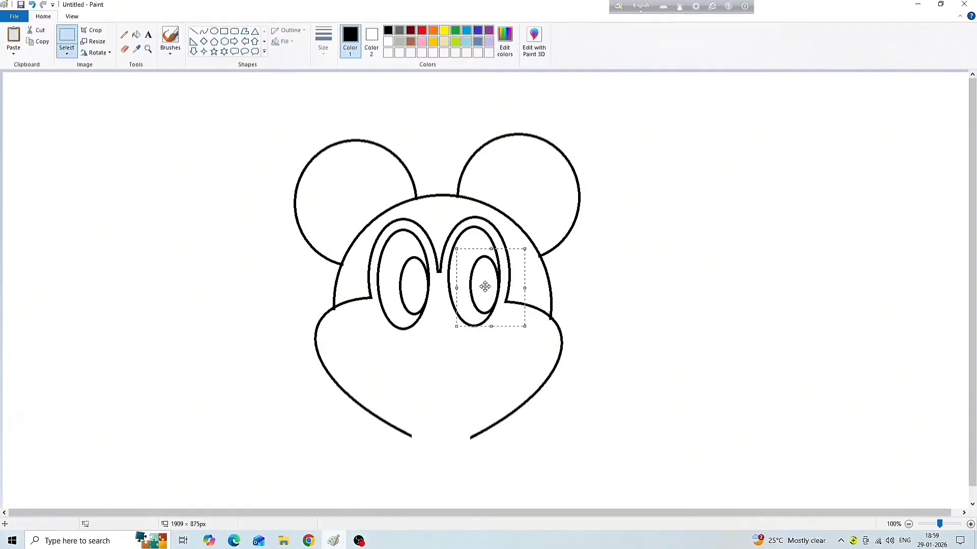
click(632, 295)
Step: Draw a downward-bulging chin curve joining the lower ends of the two cheek curves
click(205, 32)
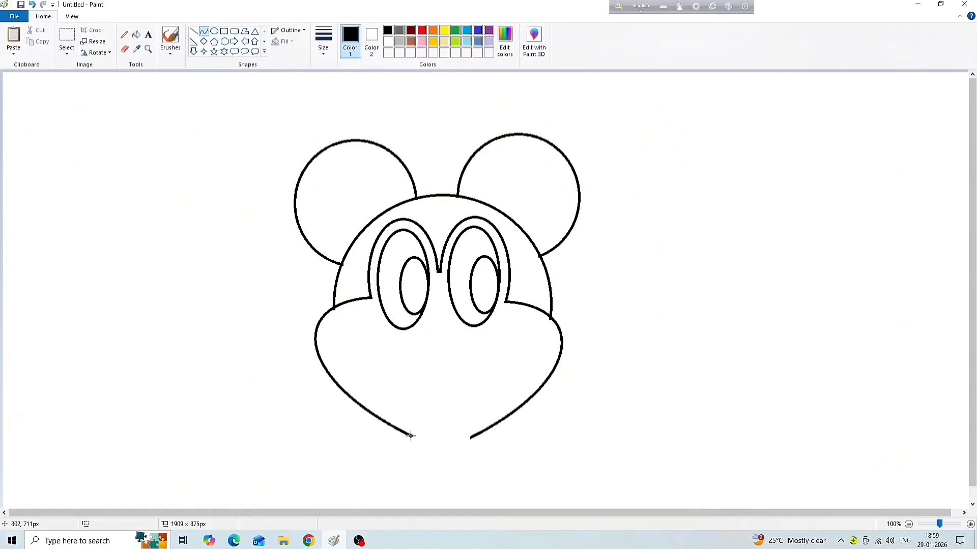
drag(411, 436, 468, 435)
drag(420, 436, 461, 461)
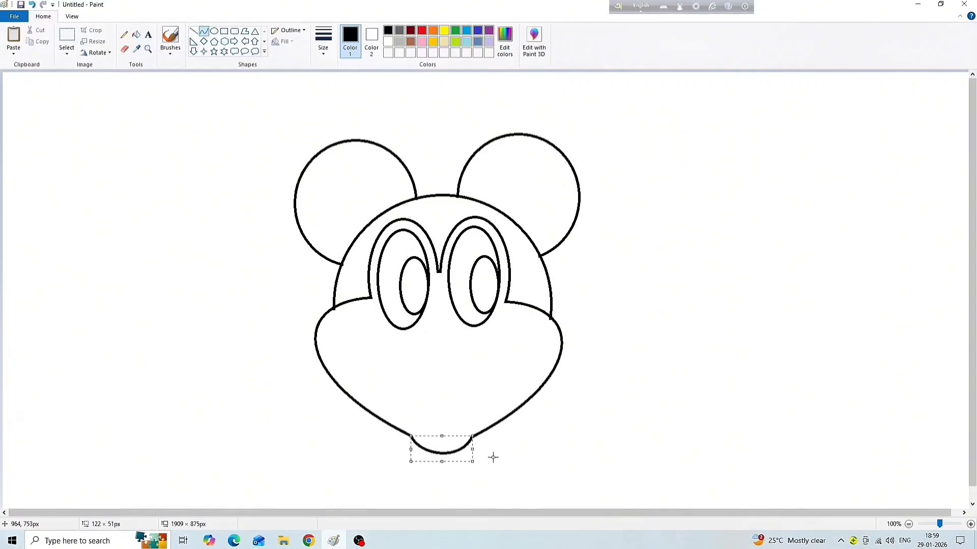
click(522, 455)
Step: Draw an upward-arched curve about 252 px wide and position it just touching the bottoms of both inner eyes
drag(374, 331, 501, 332)
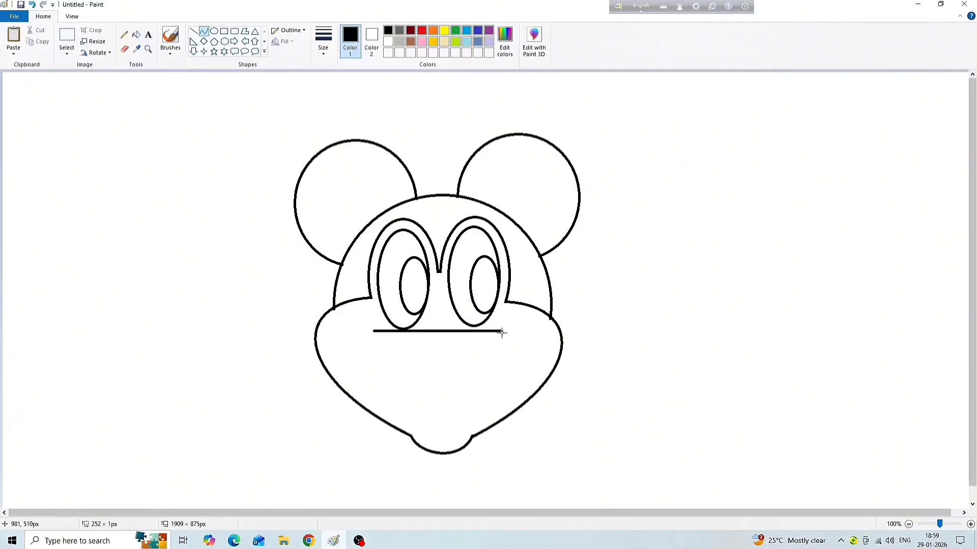
drag(395, 332, 396, 310)
drag(481, 328, 481, 310)
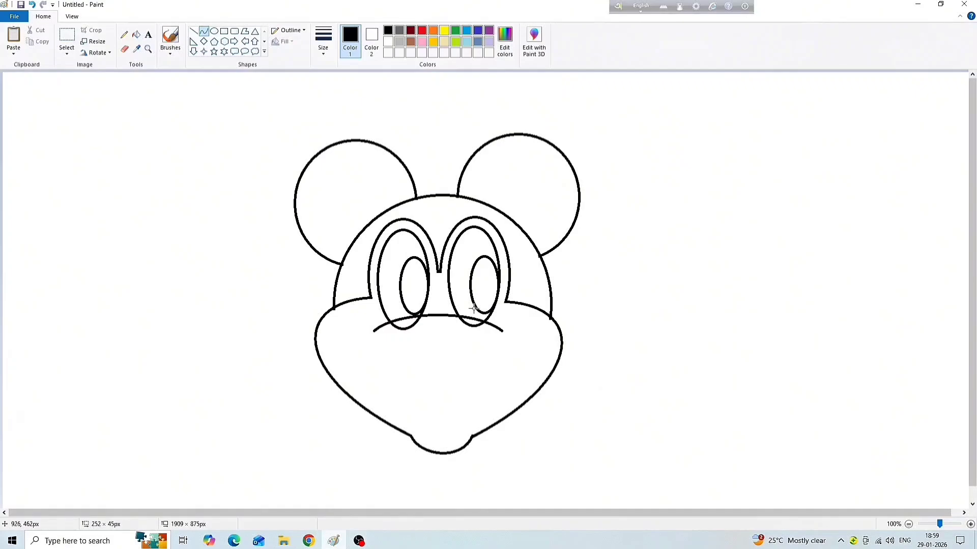
drag(447, 322, 457, 331)
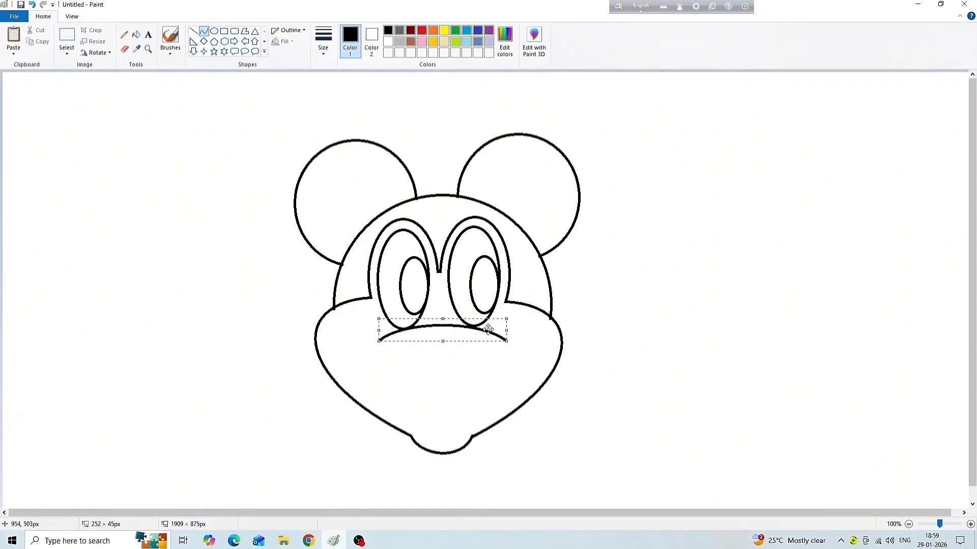
click(639, 316)
Step: Draw a downward-bulging smile curve about 164 px wide in the middle of the muzzle, above the chin
drag(403, 370, 484, 370)
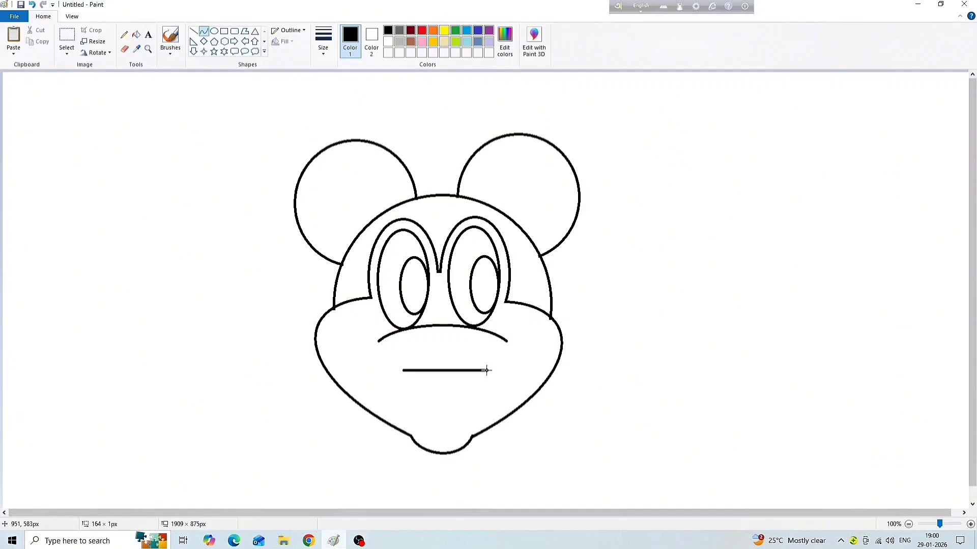
drag(422, 370, 455, 426)
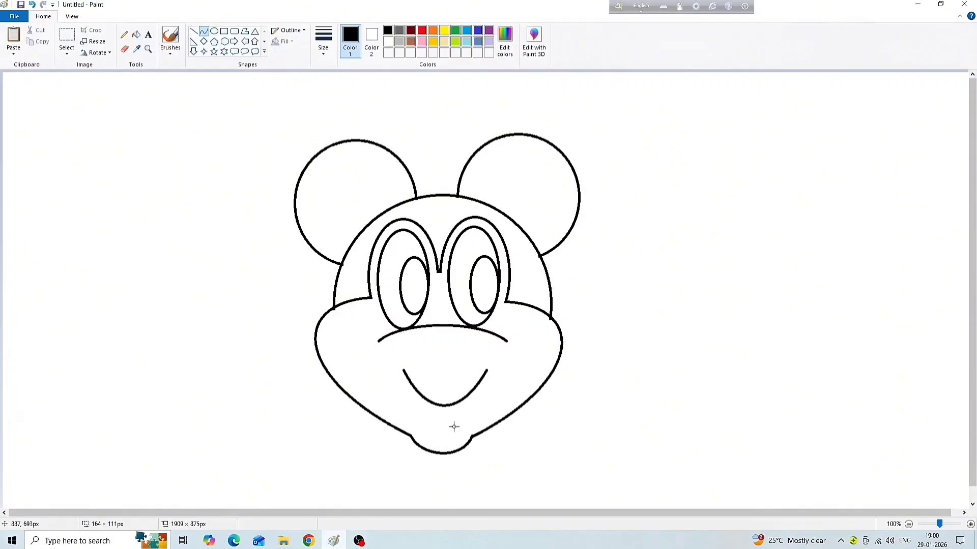
drag(454, 427, 455, 427)
click(711, 397)
Step: Draw a deeper lower-lip curve below the smile and widen it to about 151 px to meet the smile's sides
mouse_move(409, 379)
mouse_down()
mouse_move(485, 379)
mouse_move(427, 389)
mouse_move(430, 449)
mouse_up()
drag(459, 412, 460, 441)
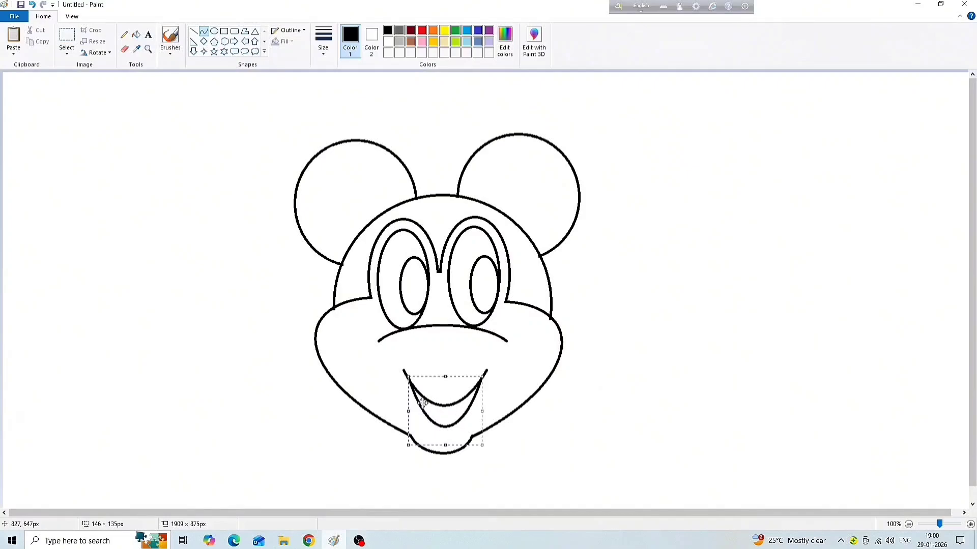
drag(408, 411, 405, 410)
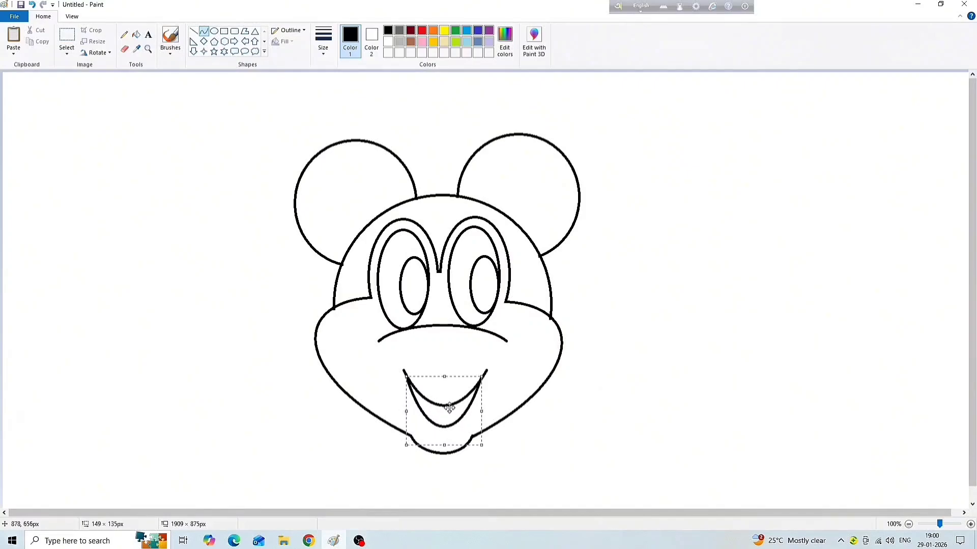
drag(483, 411, 482, 410)
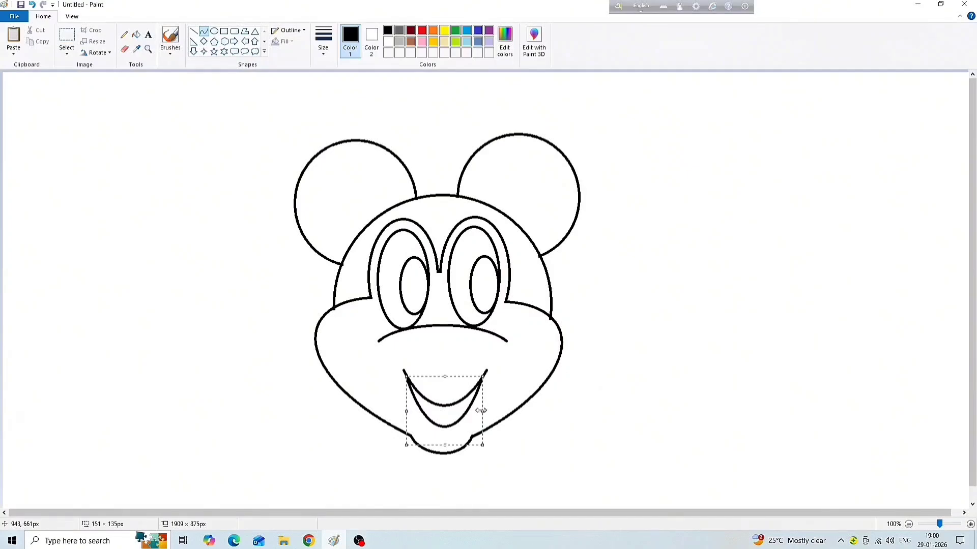
click(559, 405)
Step: Add a short slanted line at each corner of the mouth
click(194, 32)
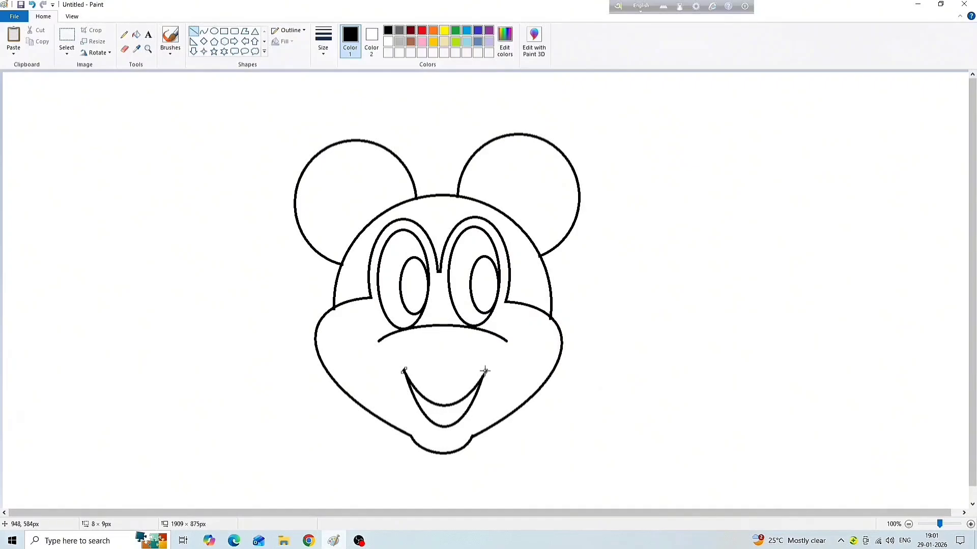
drag(485, 371, 489, 371)
click(670, 407)
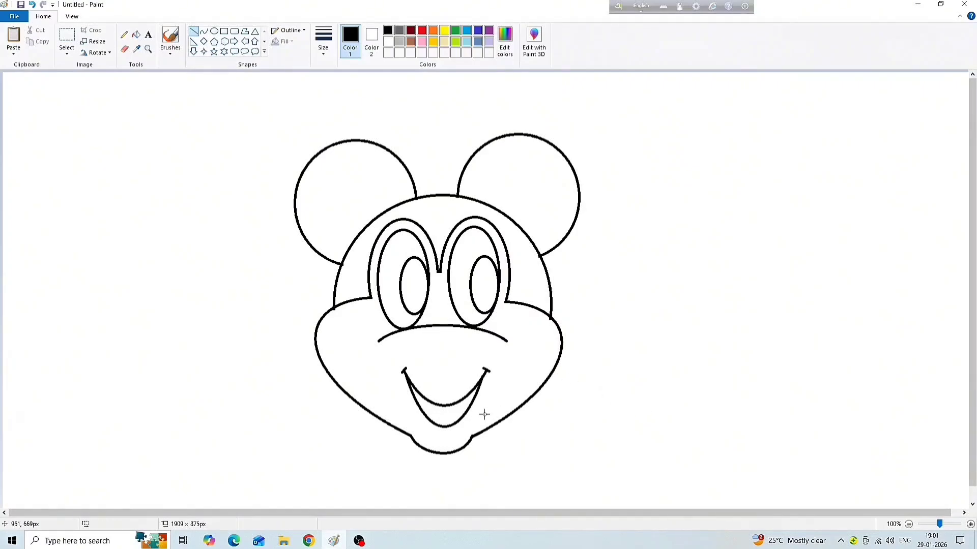
Step: Draw a horizontal nose oval about 135 × 61 px and center it between the arched curve and the mouth
click(215, 32)
mouse_move(409, 342)
mouse_down()
mouse_move(494, 371)
mouse_move(446, 355)
mouse_up()
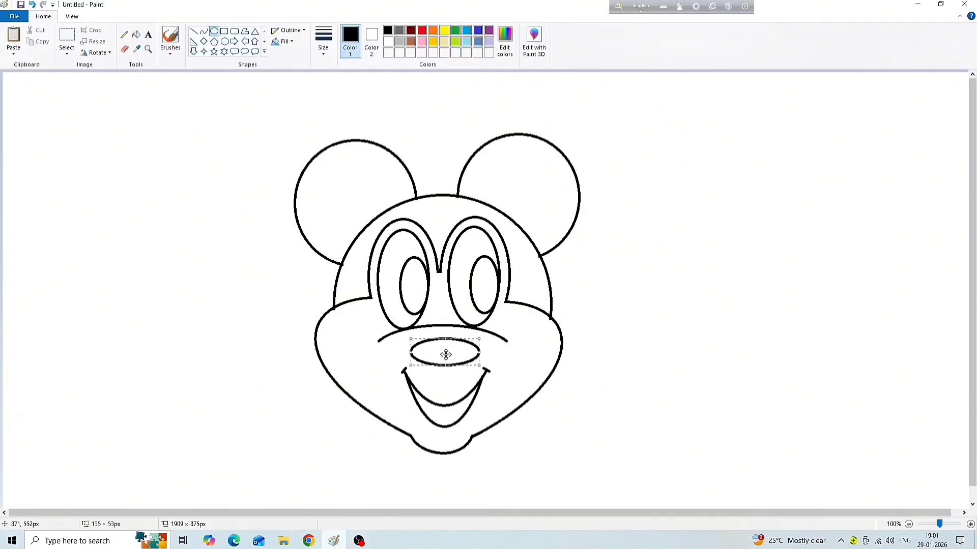
mouse_move(446, 355)
mouse_down()
mouse_move(441, 334)
mouse_move(443, 353)
mouse_up()
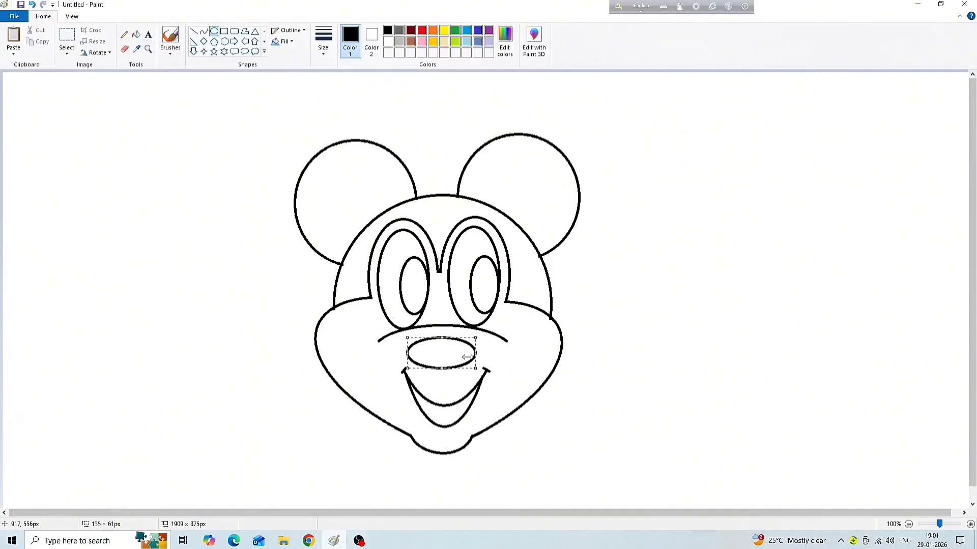
click(653, 401)
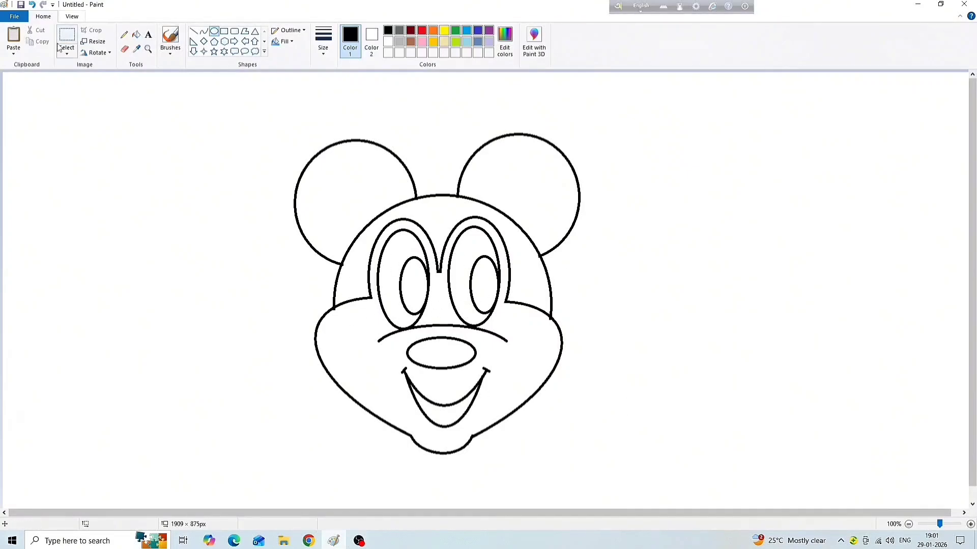
Step: Copy the whole face in a rectangular selection of about 641 × 672 px and place the duplicate to the right of the original
click(72, 54)
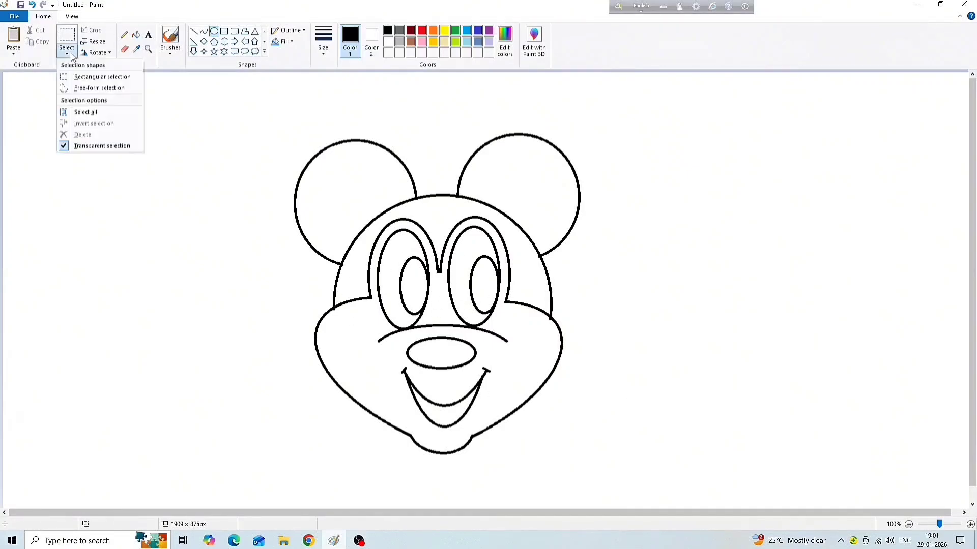
click(102, 78)
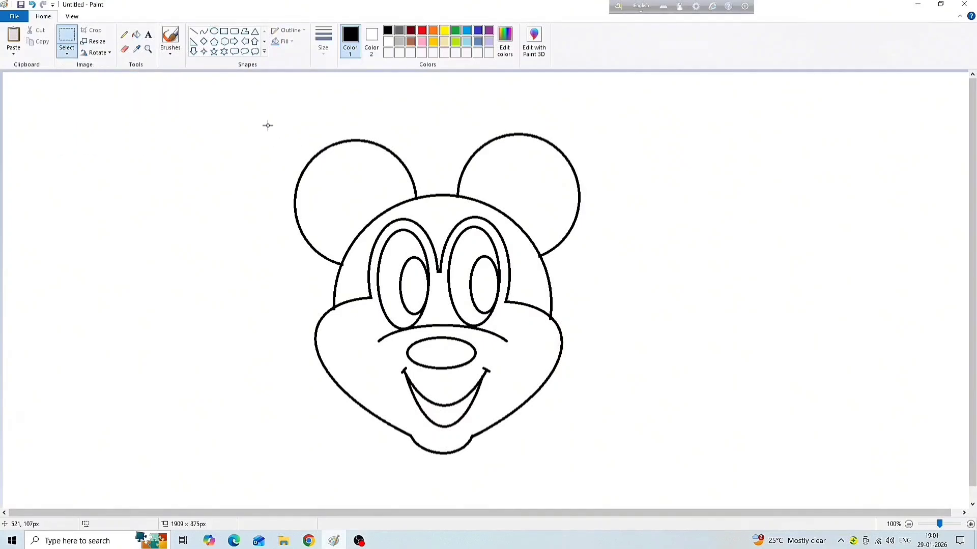
mouse_move(268, 118)
mouse_down()
mouse_move(334, 270)
mouse_move(517, 388)
mouse_move(593, 421)
mouse_move(593, 461)
mouse_up()
right_click(462, 276)
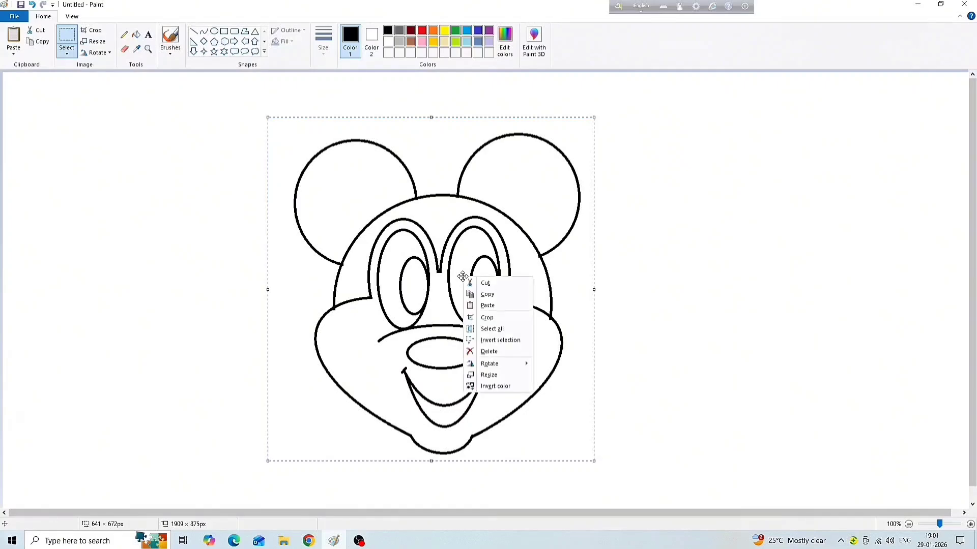
click(485, 299)
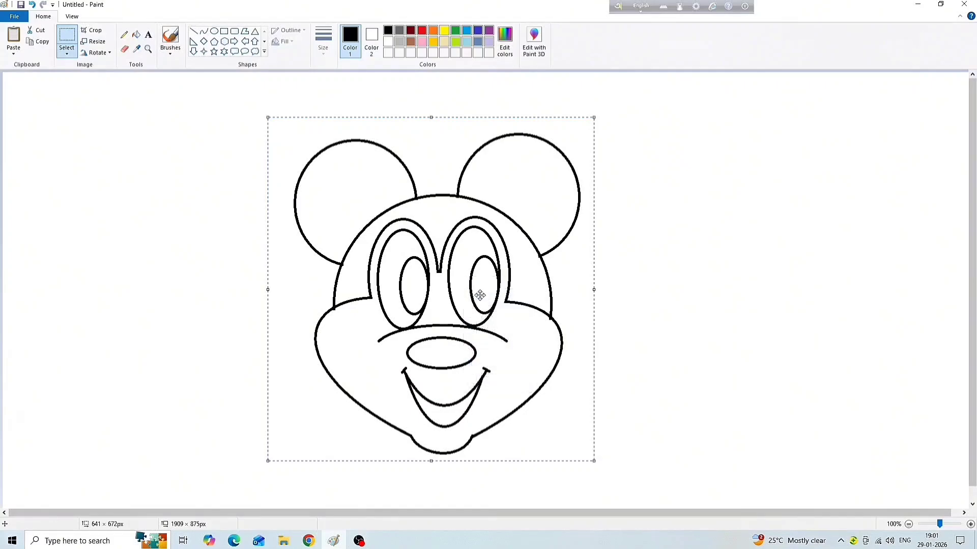
right_click(448, 277)
click(473, 306)
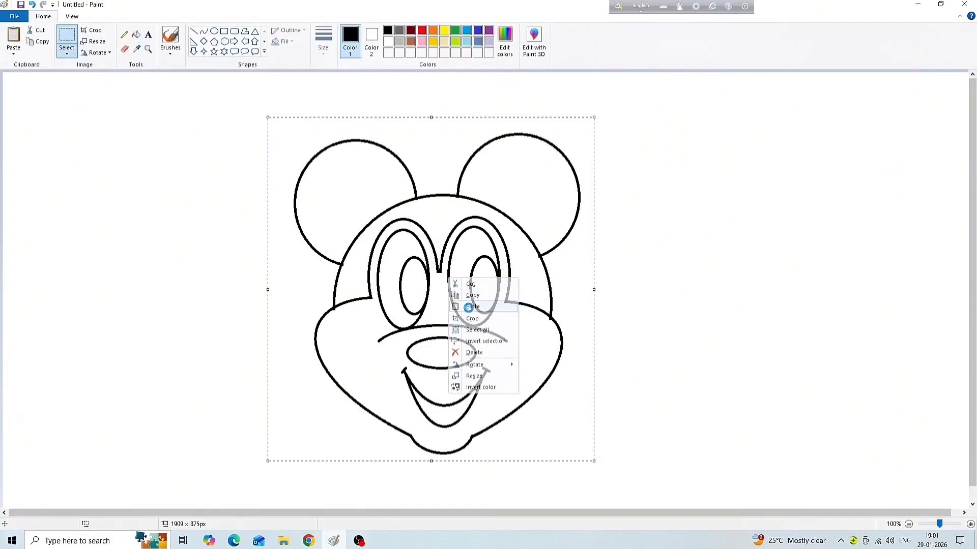
mouse_move(133, 272)
mouse_down()
mouse_move(278, 295)
mouse_move(757, 302)
mouse_move(717, 301)
mouse_move(748, 299)
mouse_up()
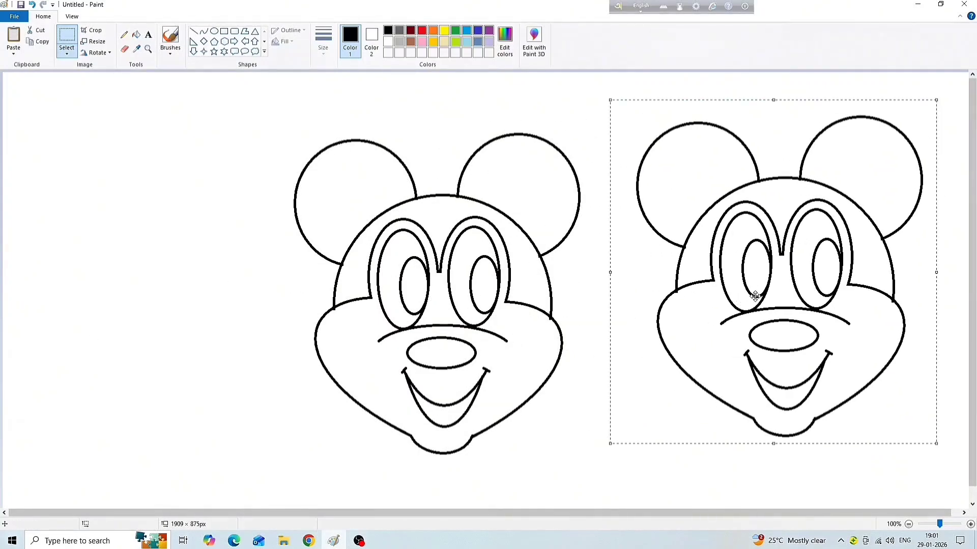
Step: Flip the duplicate face horizontally and deselect it
click(97, 53)
click(127, 113)
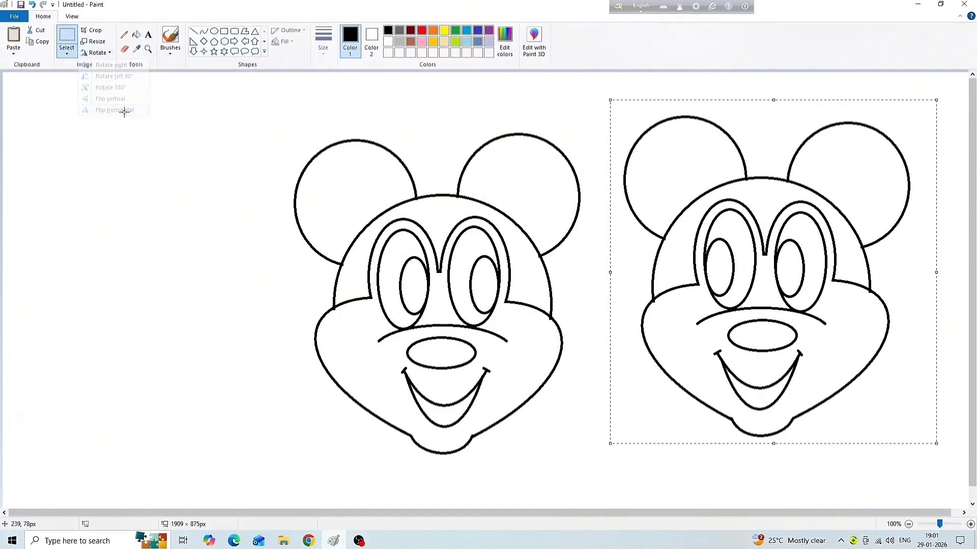
click(154, 166)
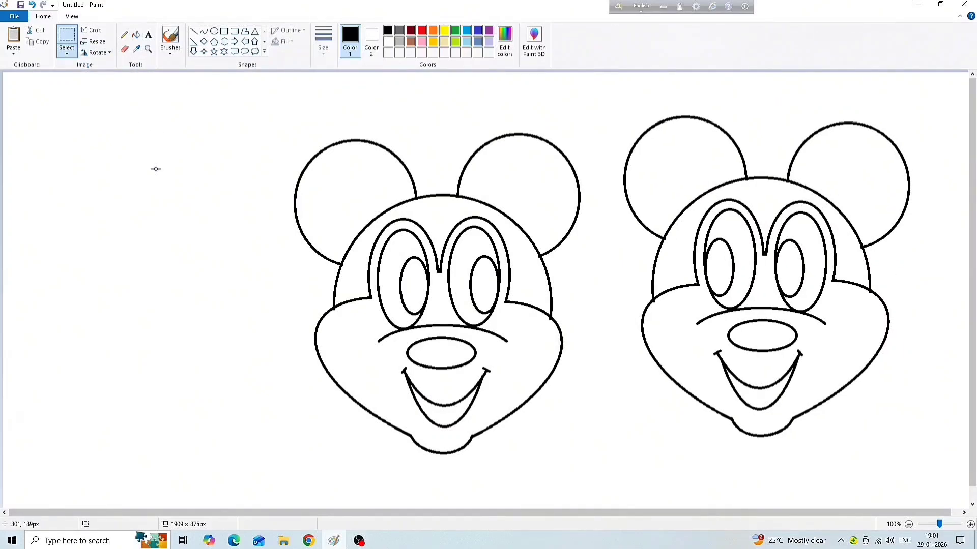
Step: Fill both ears, both pupils and the nose of the original face with black
click(136, 34)
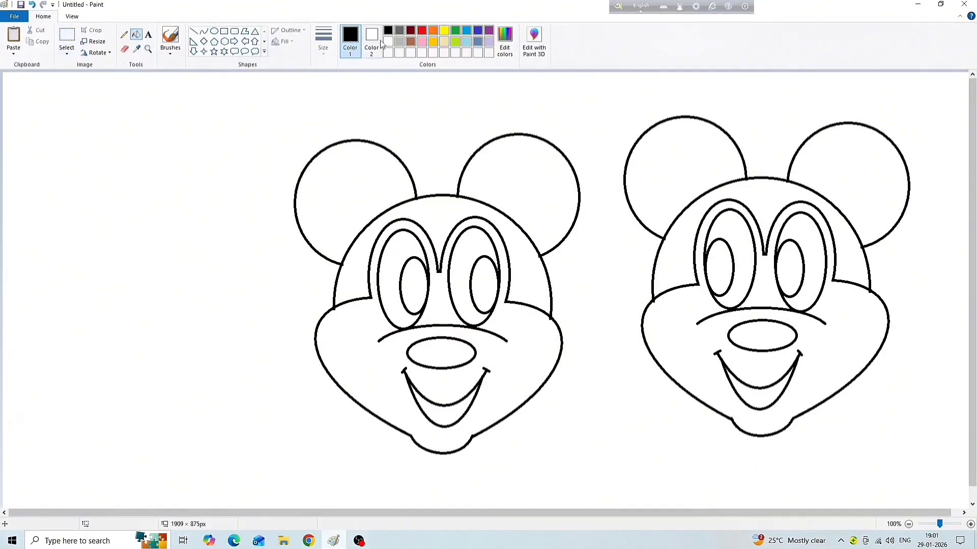
click(361, 153)
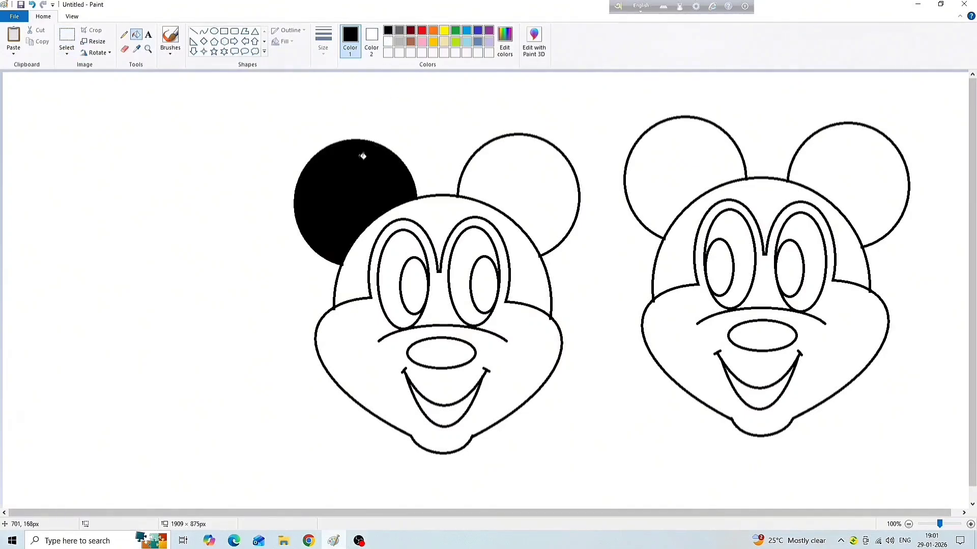
click(526, 175)
click(481, 280)
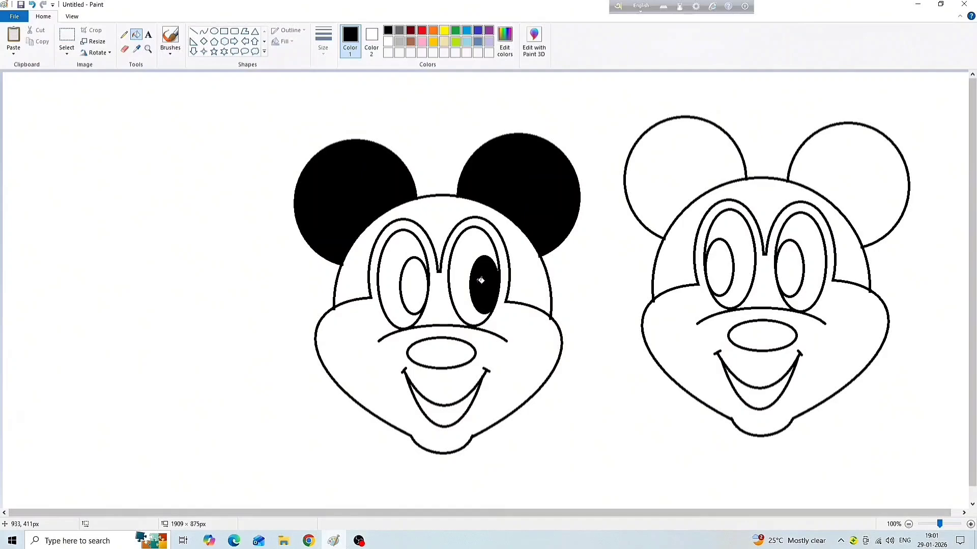
click(416, 288)
click(440, 352)
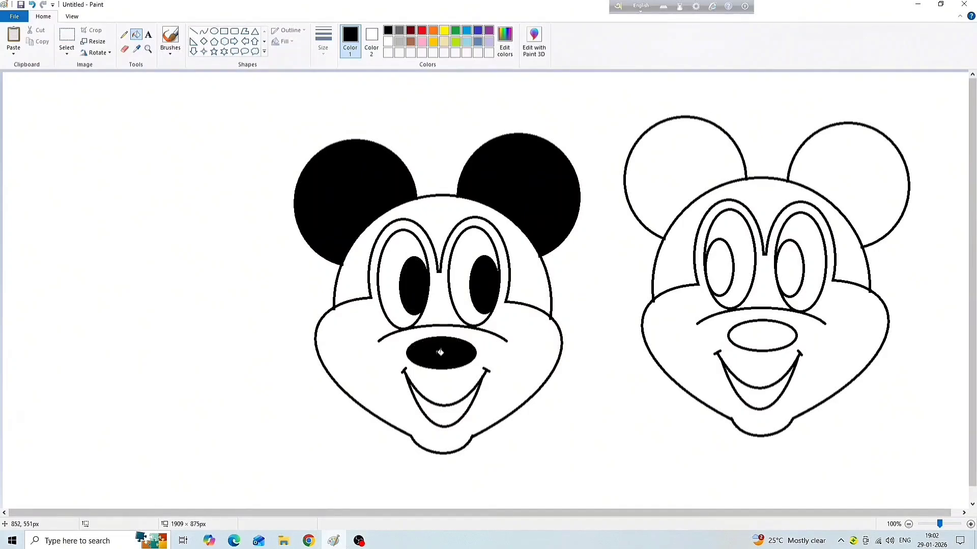
Step: Fill both pupils, both ears and the nose of the mirrored face with black
click(728, 266)
click(792, 267)
click(702, 163)
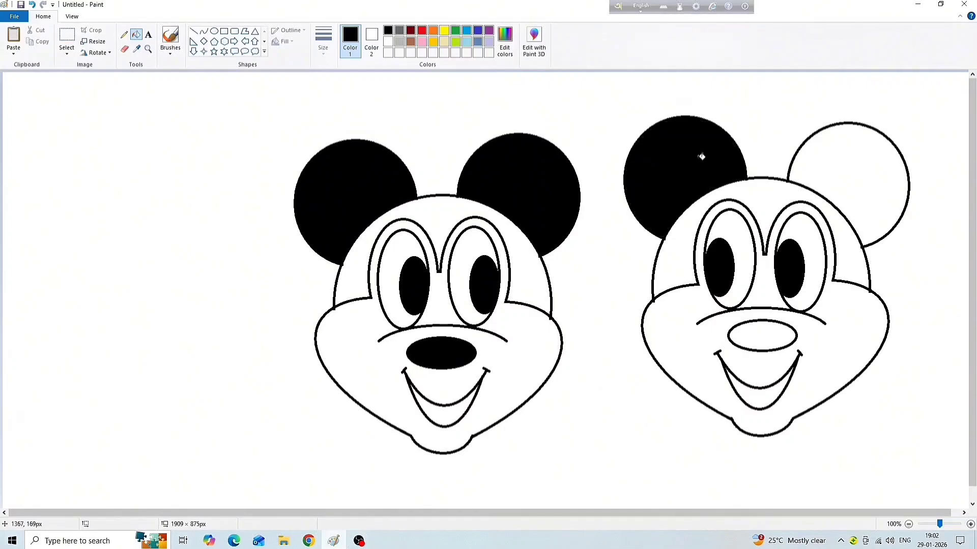
click(862, 158)
click(764, 340)
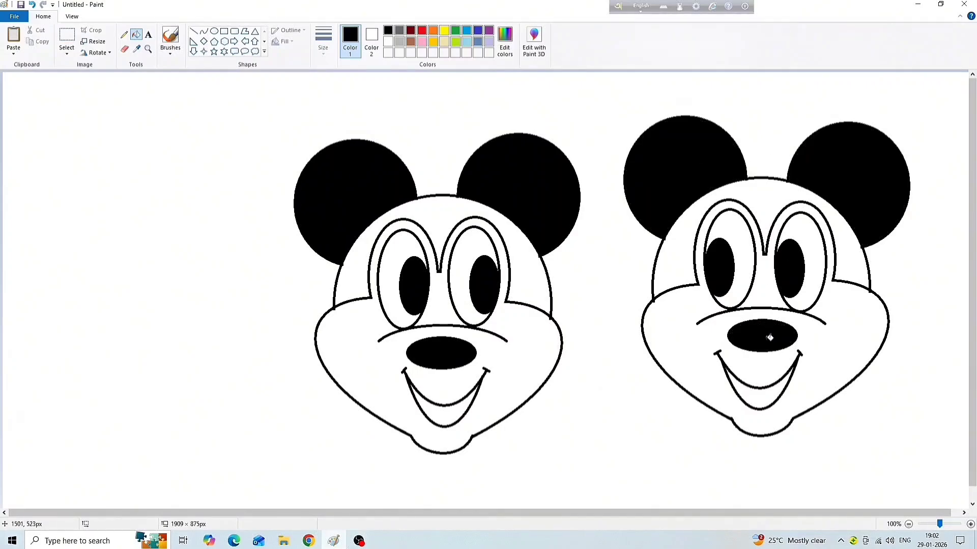
Step: Draw a short slanted tongue line inside each mouth, from the middle of the smile curve toward the lower lip
click(193, 32)
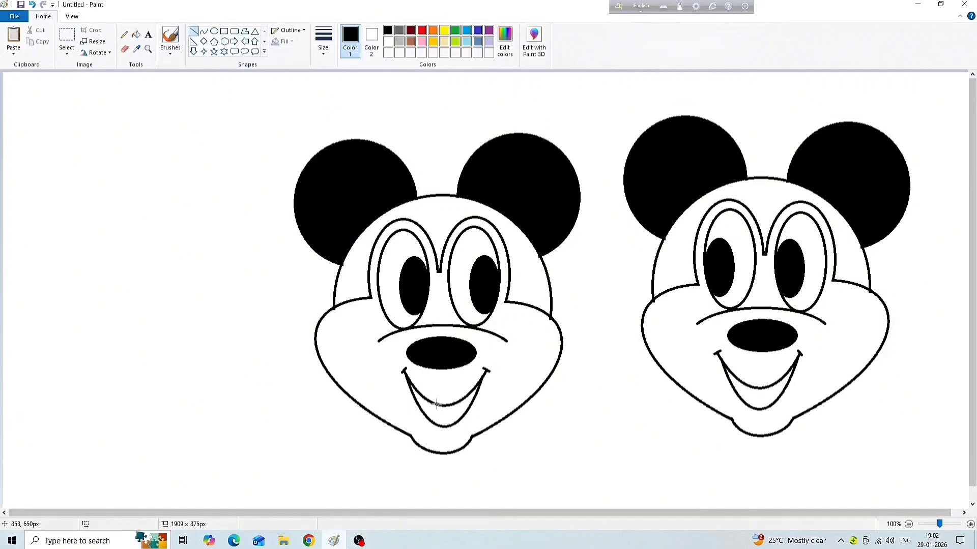
drag(435, 404, 445, 416)
drag(765, 388, 755, 397)
click(689, 441)
Step: Fill the head area around the eyes black on both faces
click(136, 35)
click(442, 208)
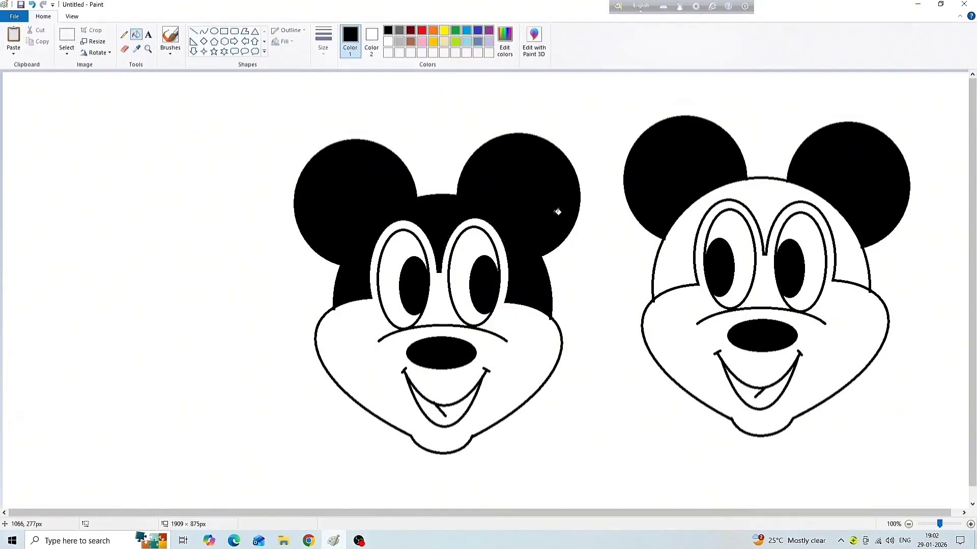
click(773, 197)
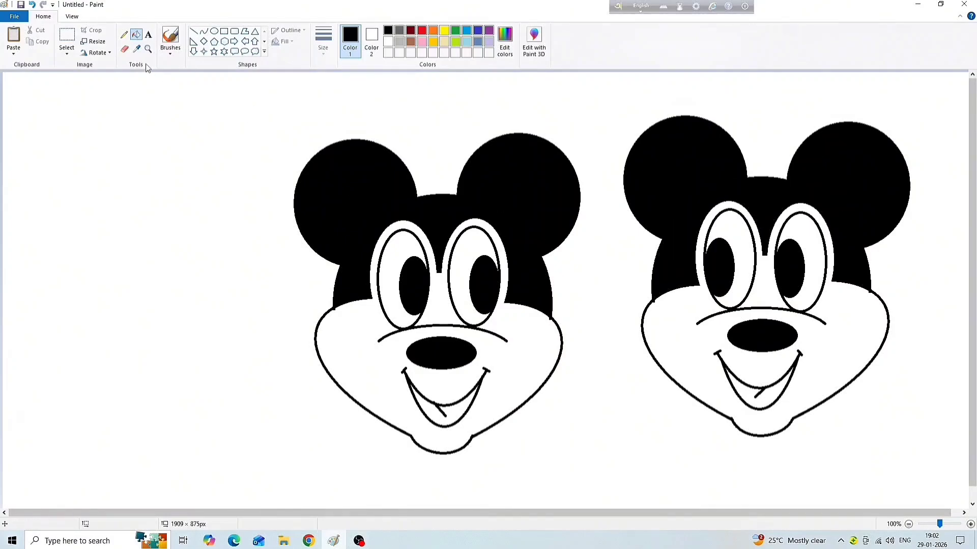
Step: Fill the skin area of the original face with gold and that of the mirrored face with light pink
click(433, 43)
click(542, 352)
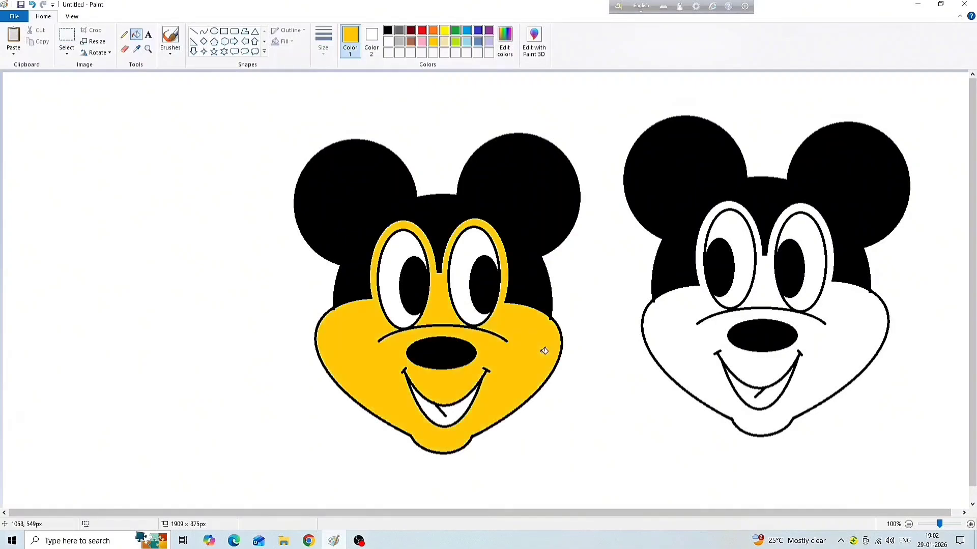
click(426, 46)
click(688, 323)
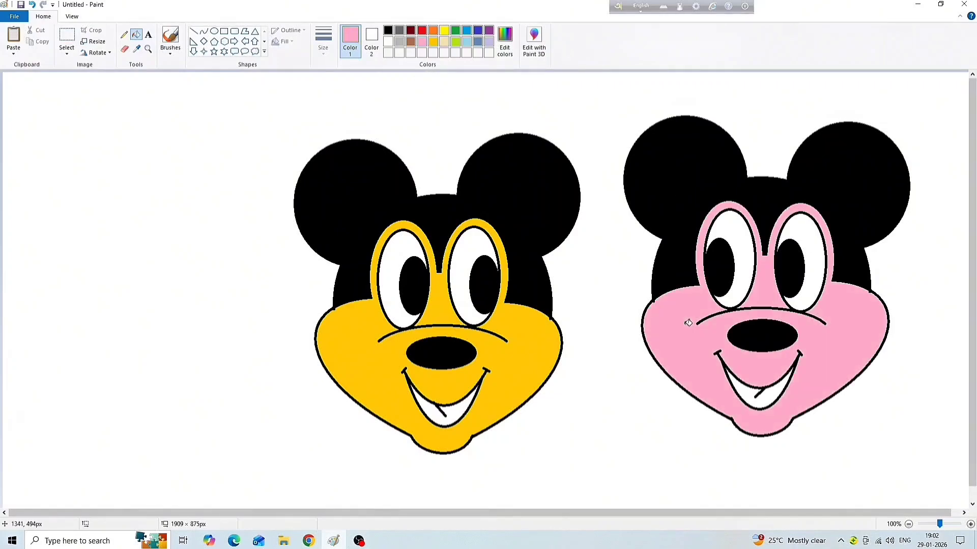
Step: Fill the open mouth of both faces with red
click(422, 31)
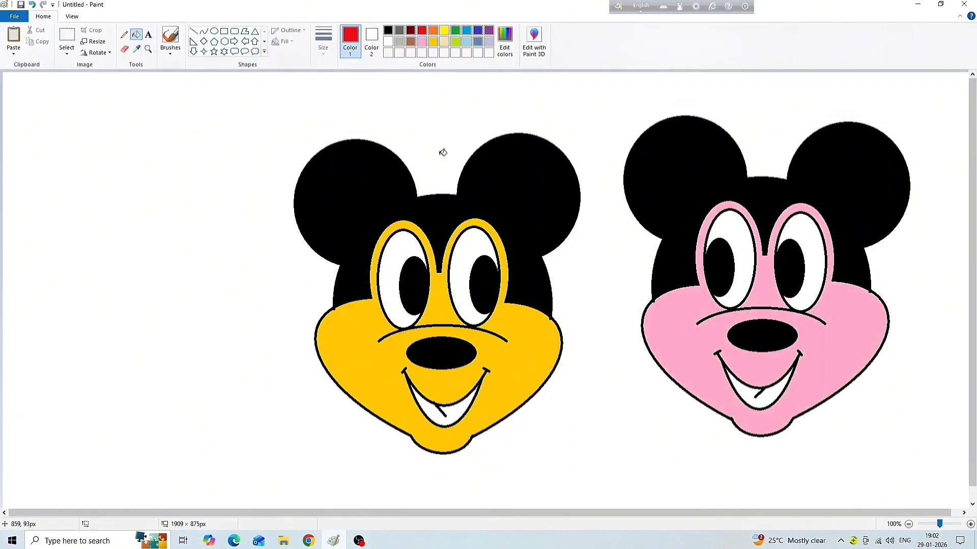
click(460, 411)
click(748, 391)
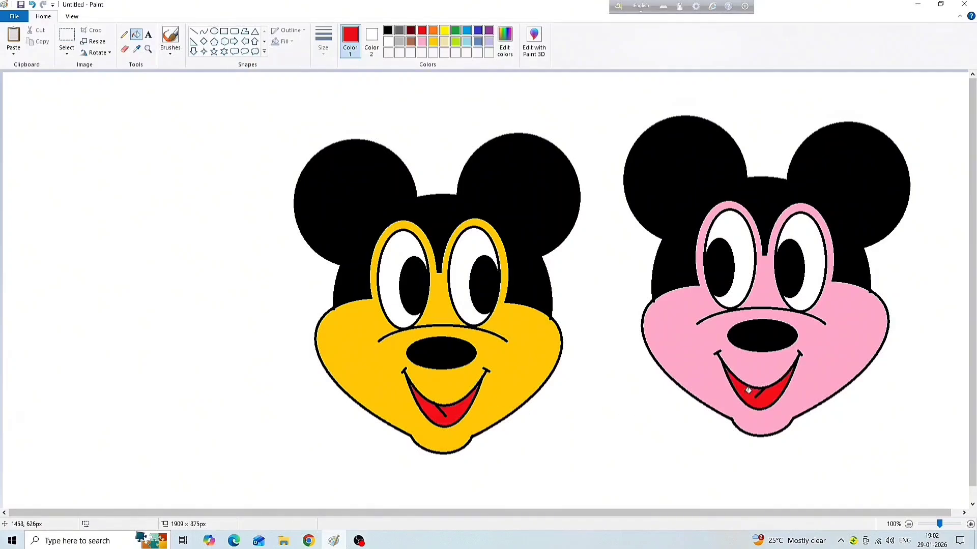